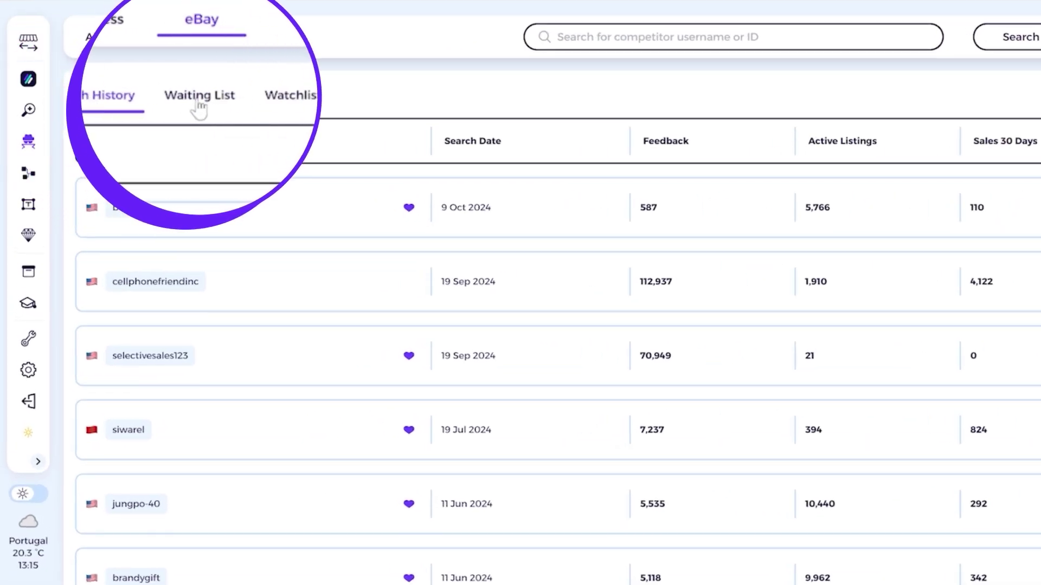
# - Switch from the Waiting List to the Watchlist of saved eBay competitors
pyautogui.click(198, 105)
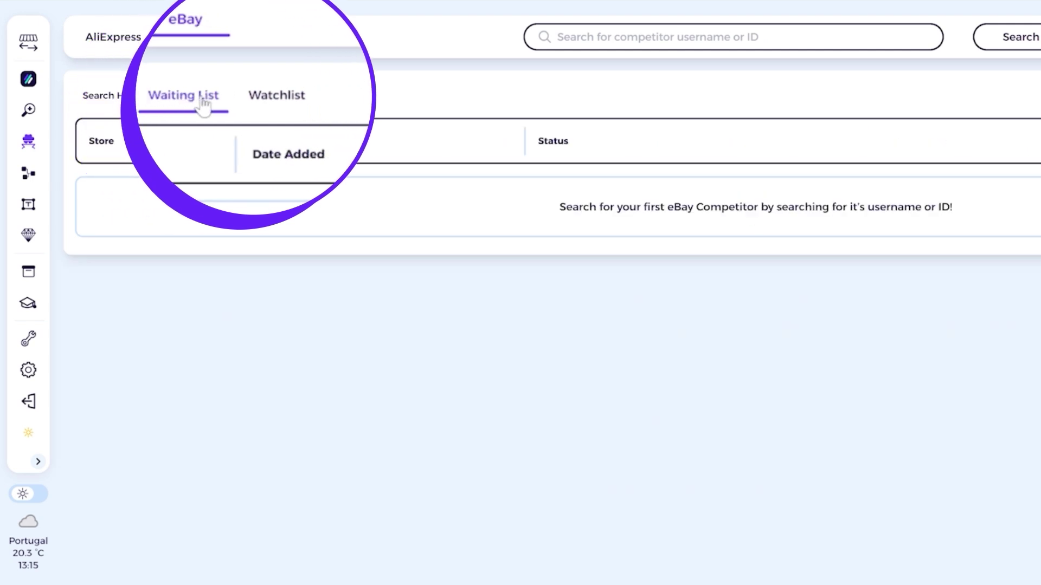
pyautogui.click(272, 108)
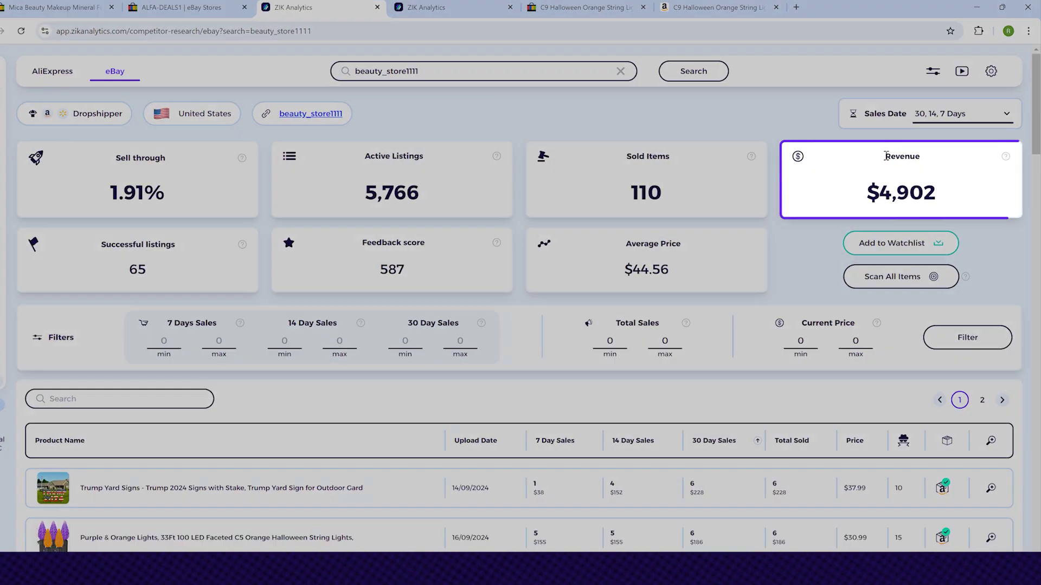
# - Highlight the Revenue title while explaining it
pyautogui.doubleClick(886, 156)
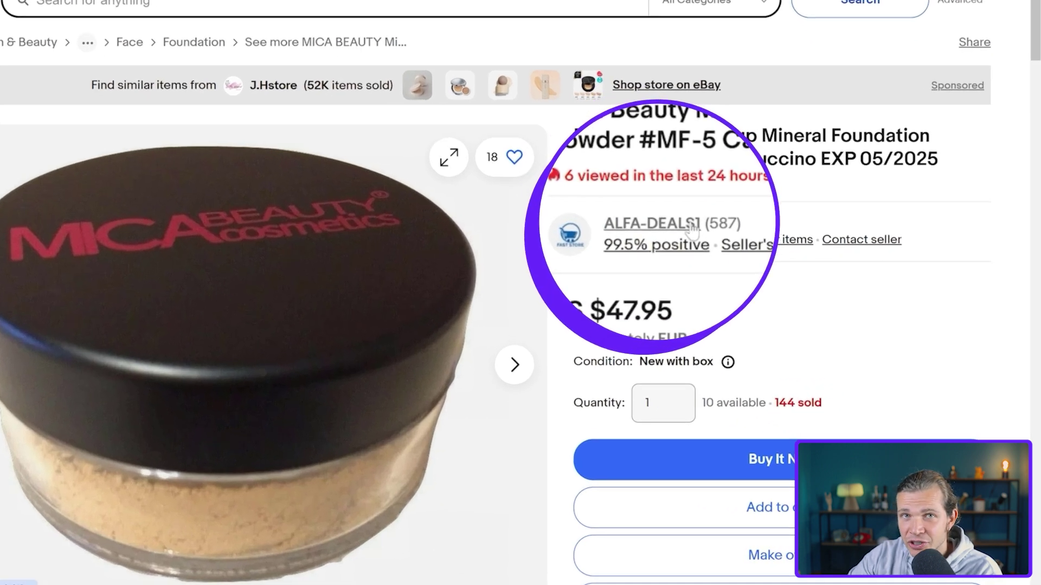
# - Open ALFA-DEALS1's store About details and copy the seller username beauty_store1111
pyautogui.click(668, 232)
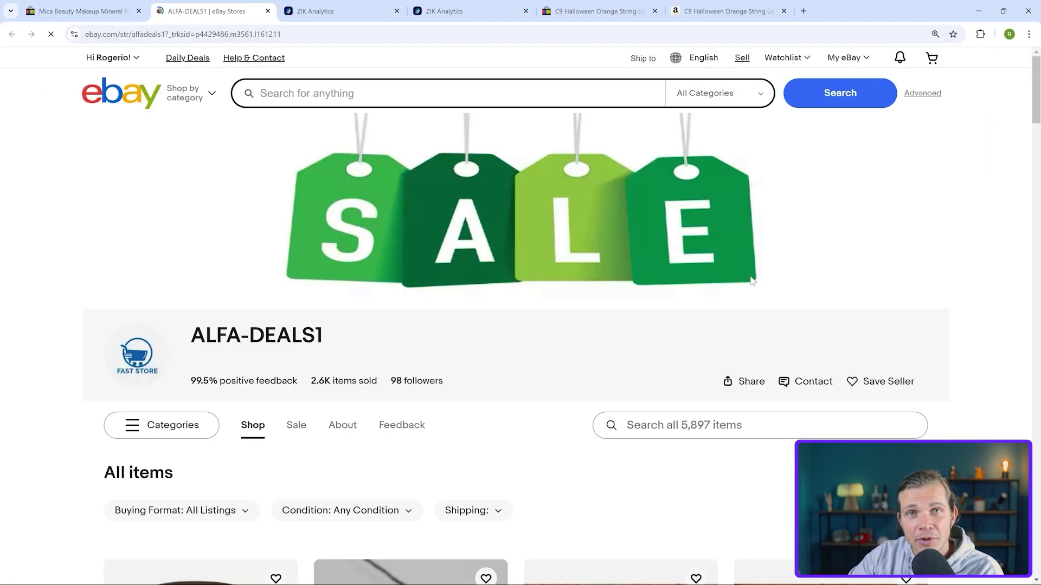
pyautogui.scroll(-2, 340, 316)
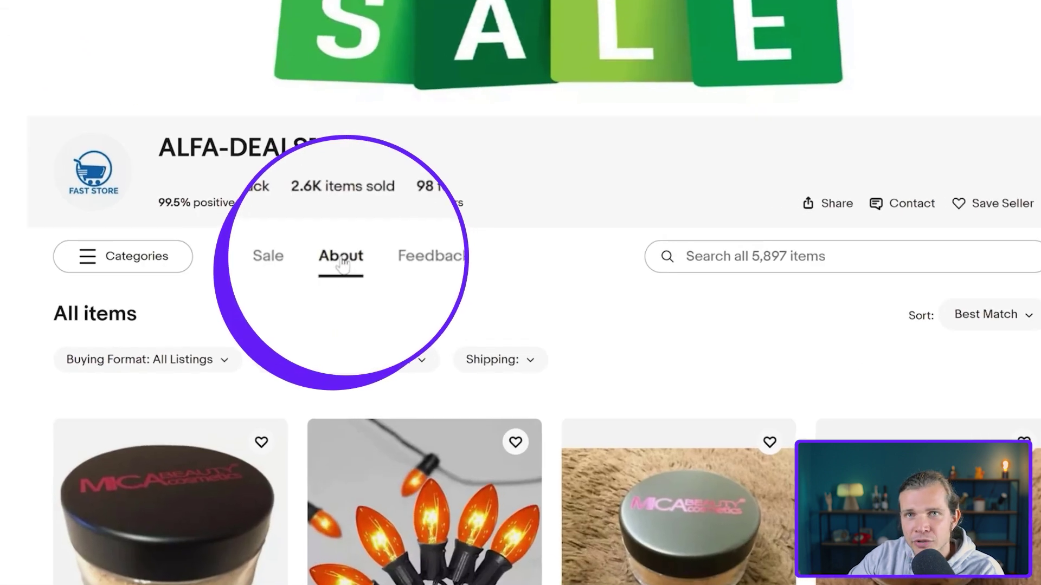
pyautogui.click(342, 259)
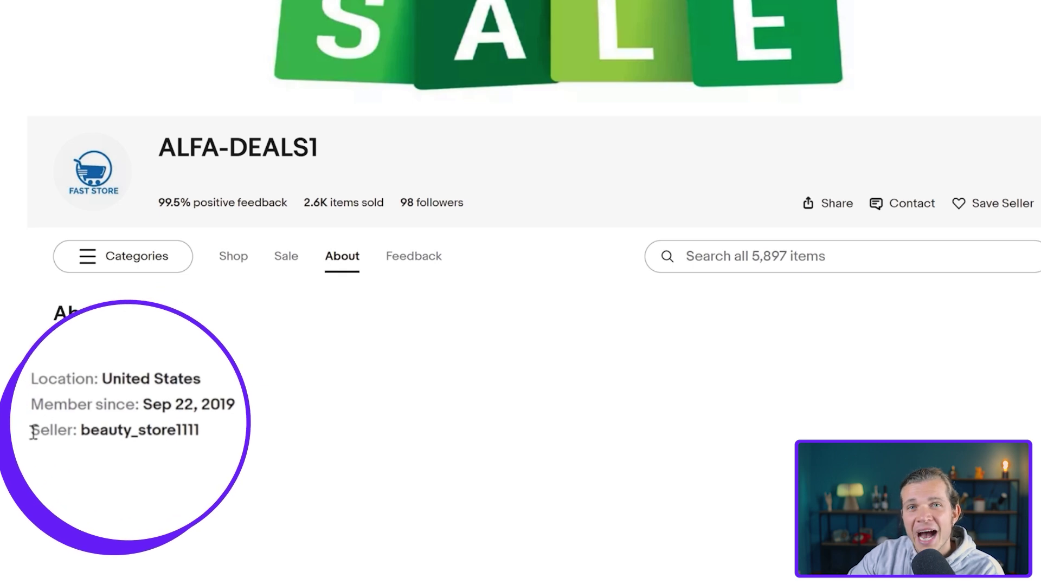
pyautogui.moveTo(33, 433); pyautogui.dragTo(115, 432)
pyautogui.click(83, 436)
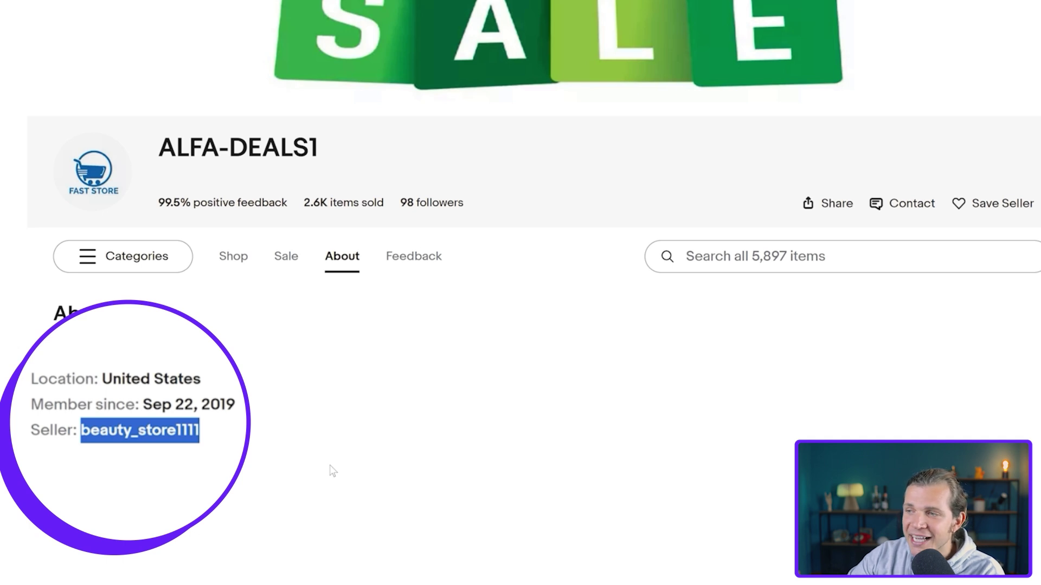
pyautogui.rightClick(178, 428)
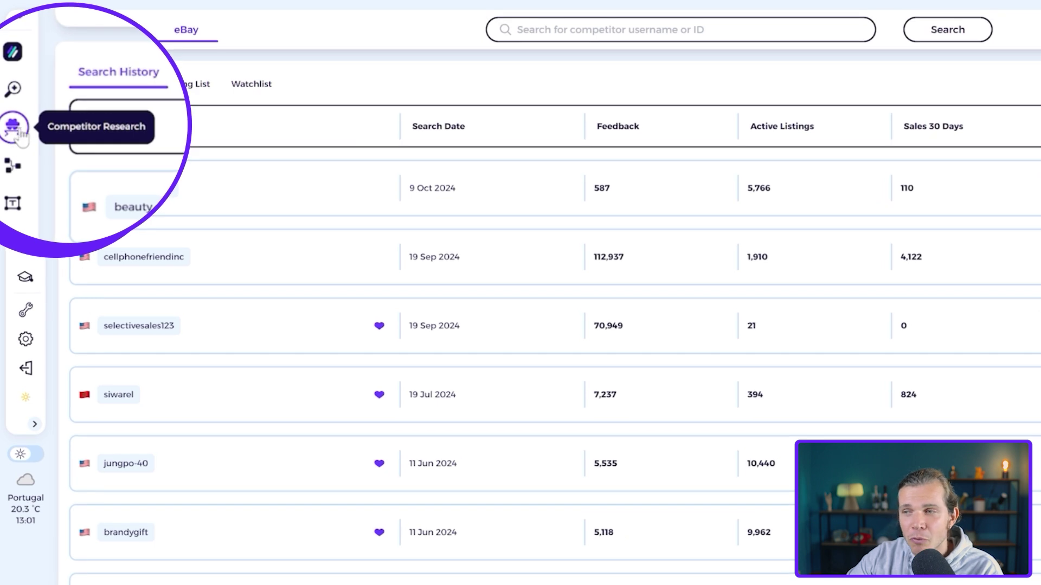
# - Paste beauty_store1111 into the competitor search box and run the search
pyautogui.click(583, 31)
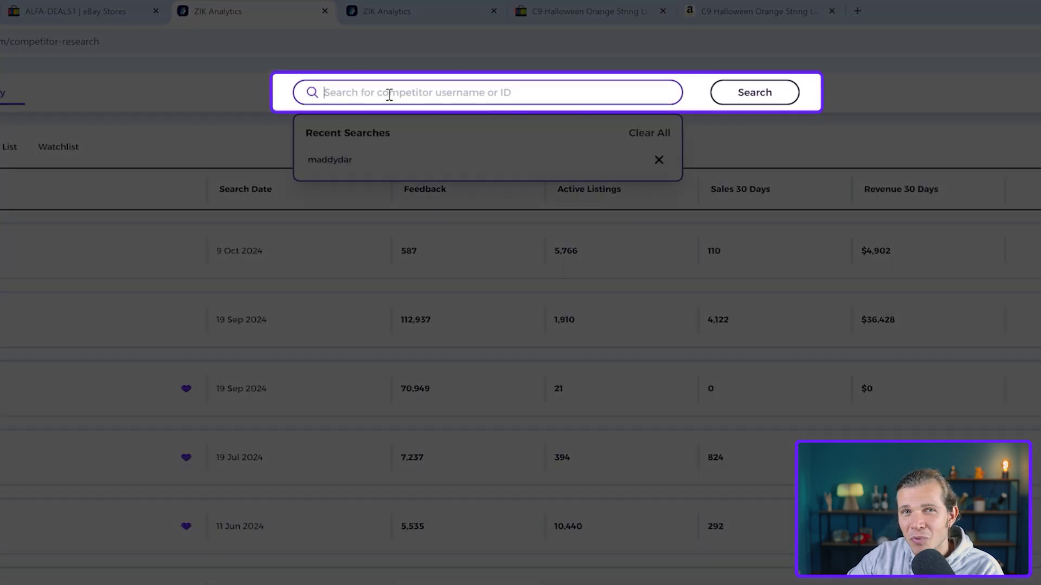
pyautogui.rightClick(405, 92)
pyautogui.click(468, 236)
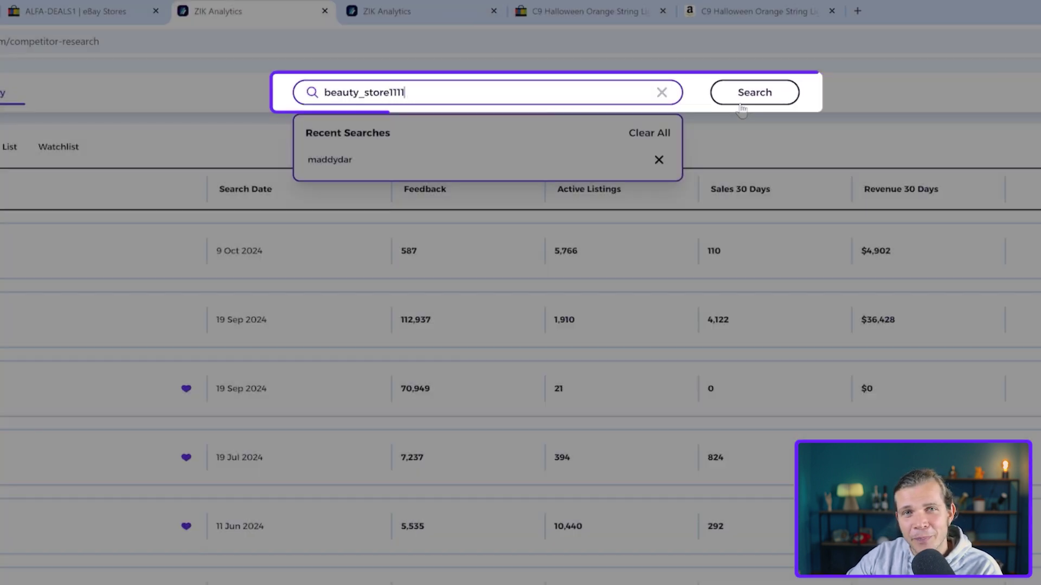
pyautogui.press('Return')
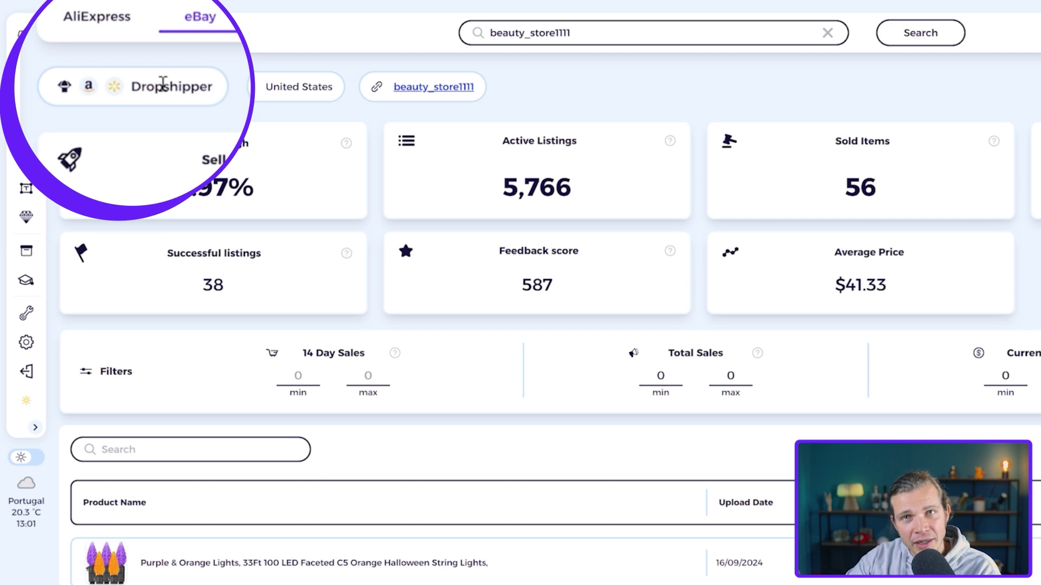
pyautogui.moveTo(116, 93)
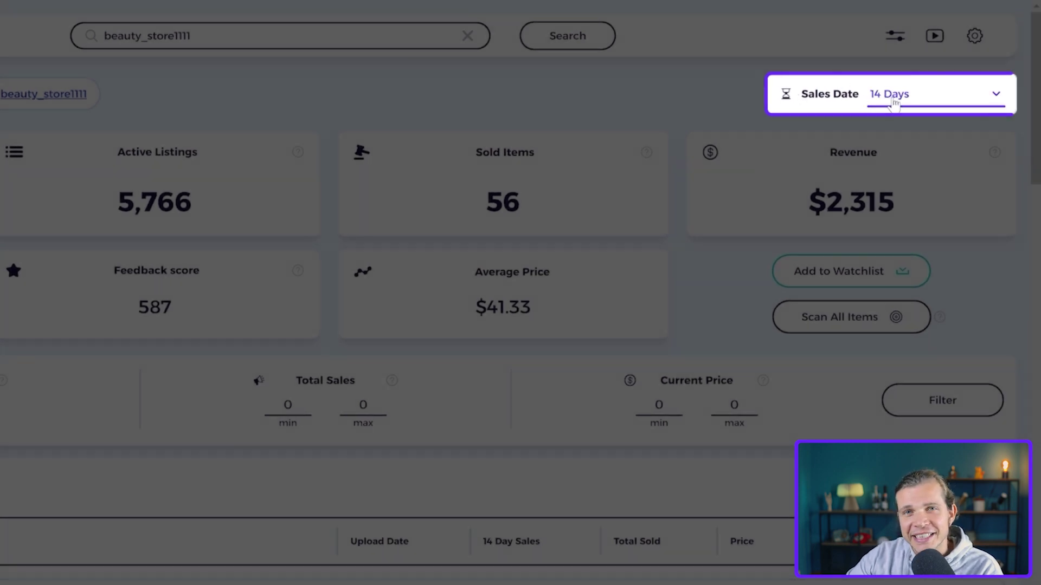
# - Add the 7 Days and 30 Days sales periods alongside 14 Days
pyautogui.click(894, 100)
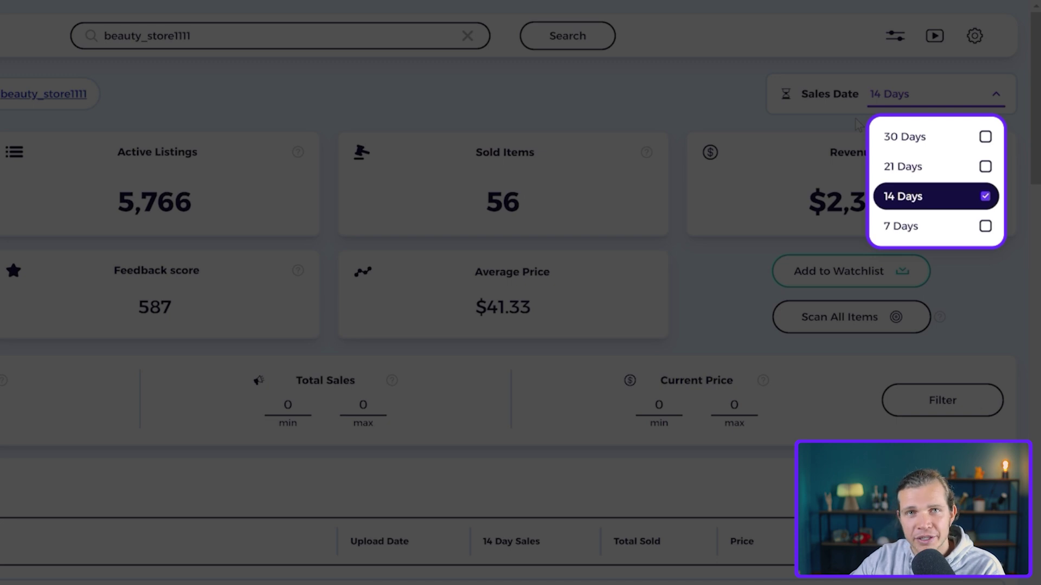
pyautogui.click(931, 231)
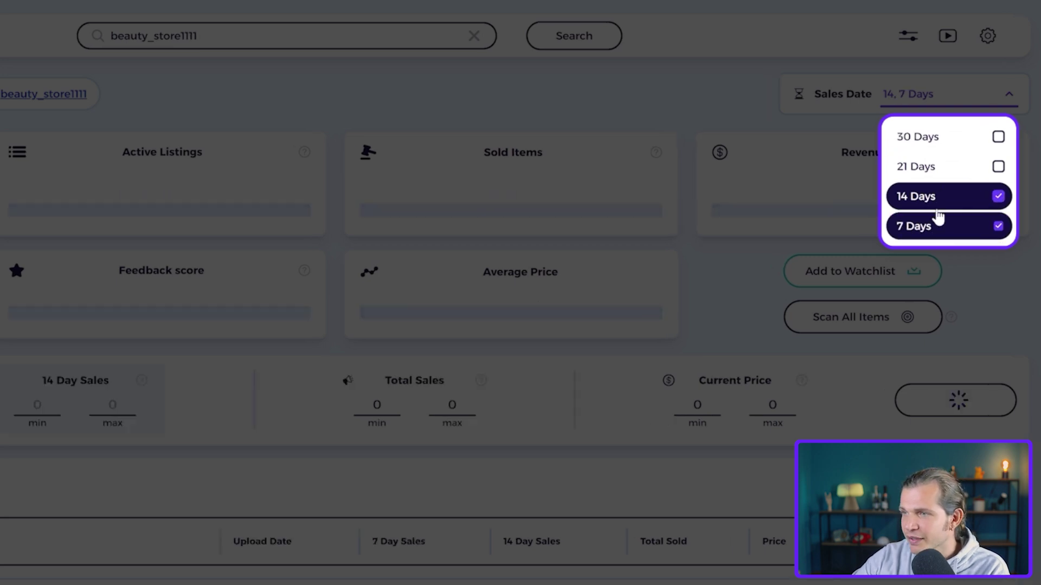
pyautogui.click(922, 137)
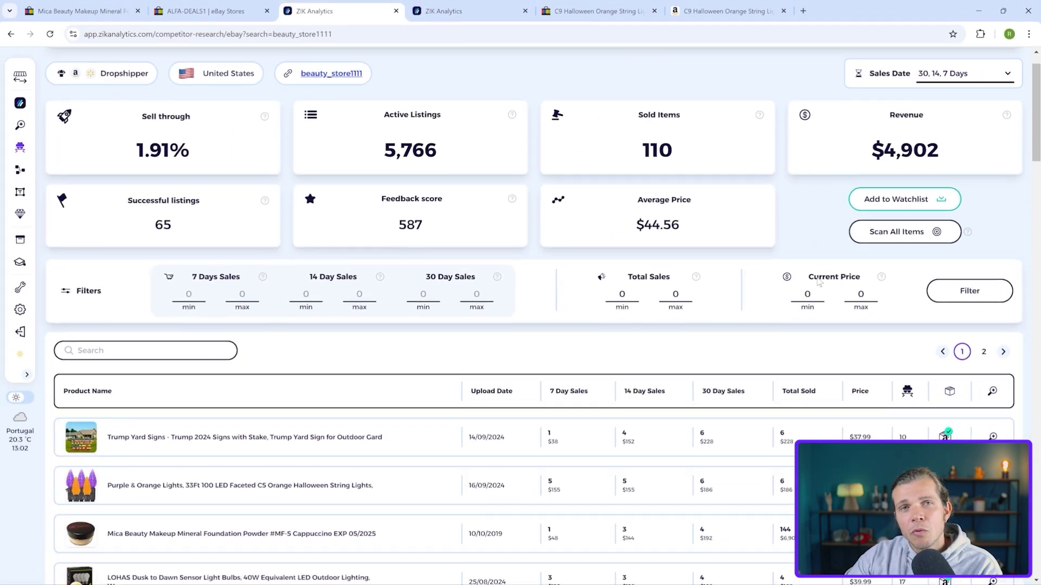
pyautogui.scroll(-2, 629, 453)
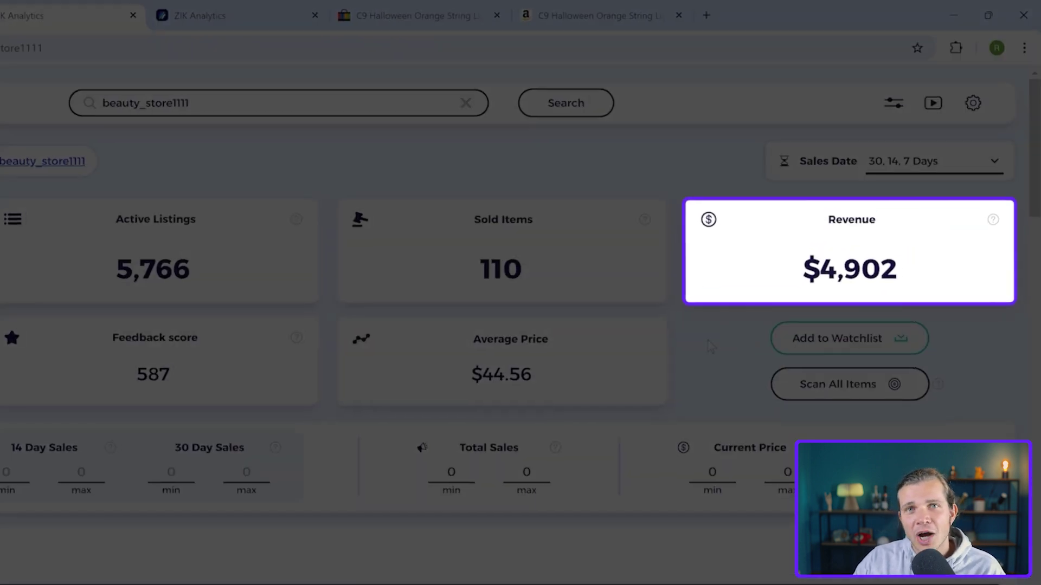
# - Highlight the Revenue title while discussing it, then clear the highlight
pyautogui.moveTo(829, 219); pyautogui.dragTo(878, 224)
pyautogui.doubleClick(854, 219)
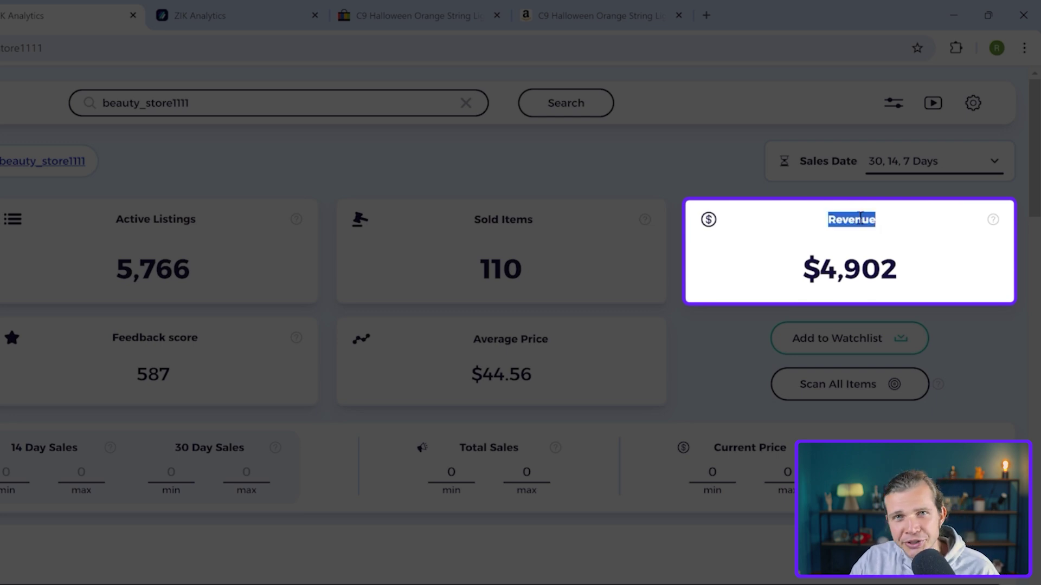
pyautogui.click(839, 223)
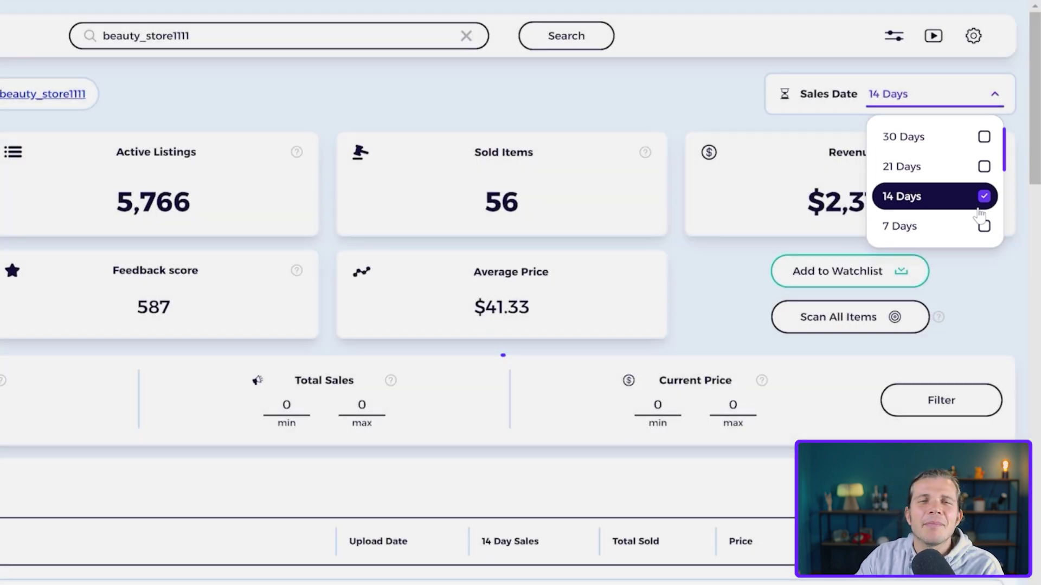
# - Close the sales period options and set the Total Sales minimum to 2
pyautogui.click(978, 216)
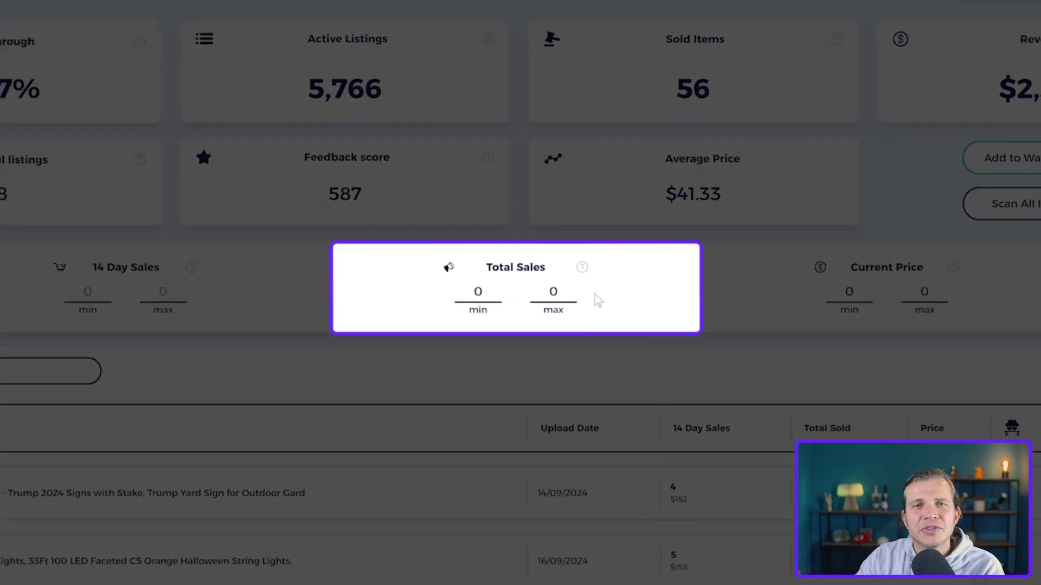
pyautogui.click(495, 292)
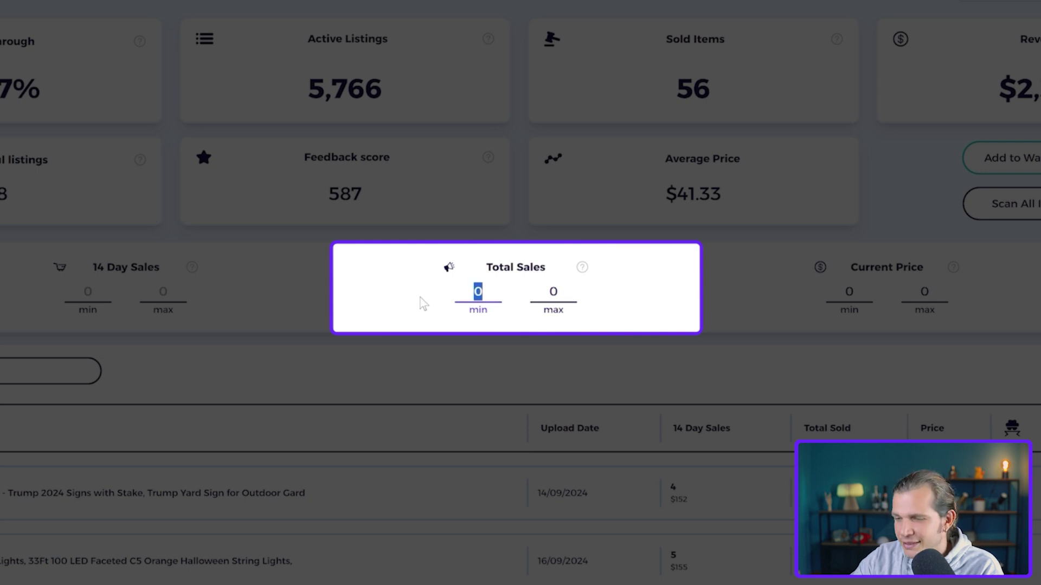
pyautogui.click(525, 358)
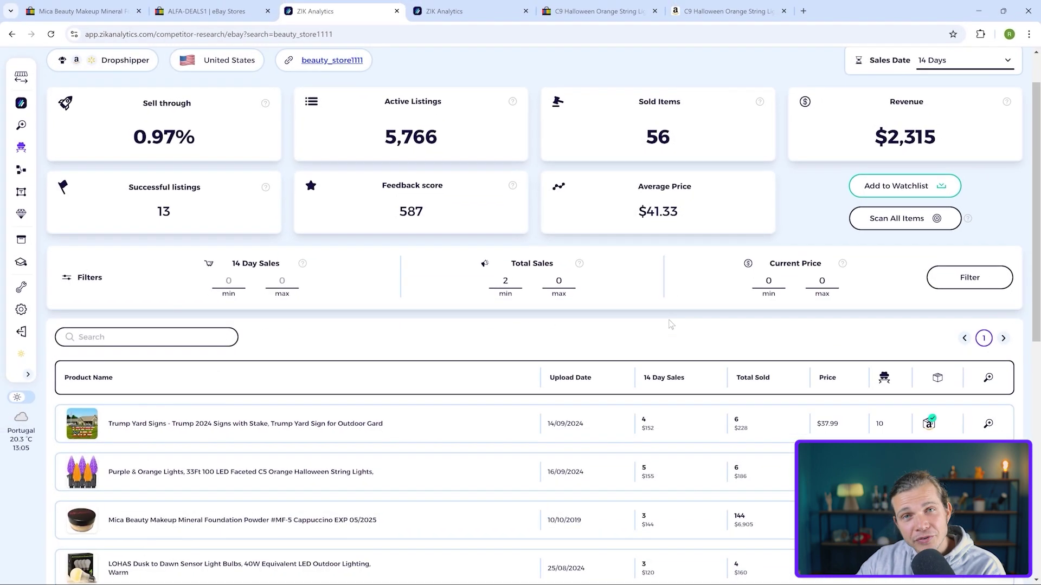
pyautogui.scroll(-1, 712, 277)
pyautogui.scroll(-5, 677, 312)
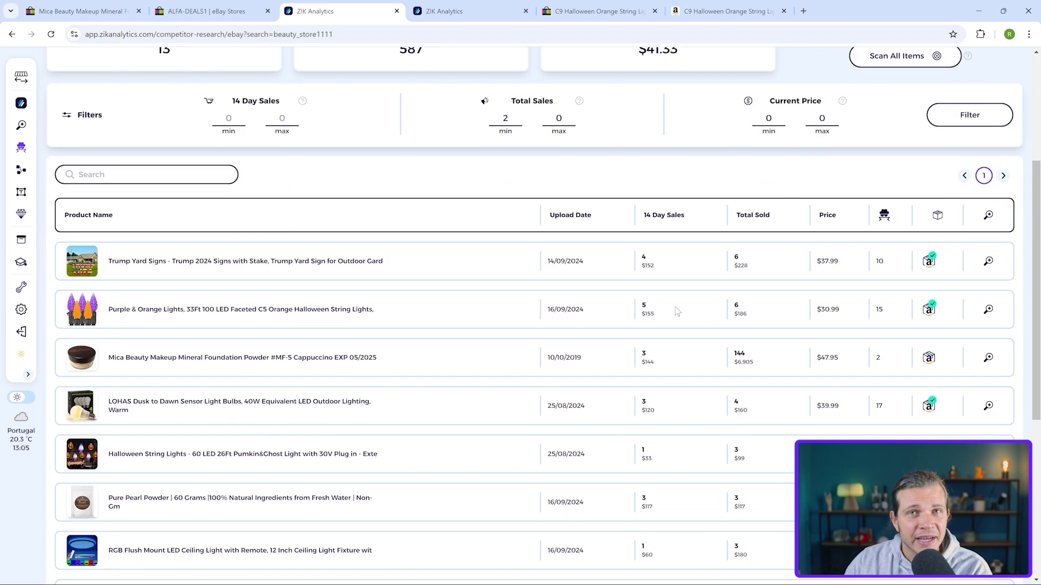
pyautogui.scroll(1, 676, 312)
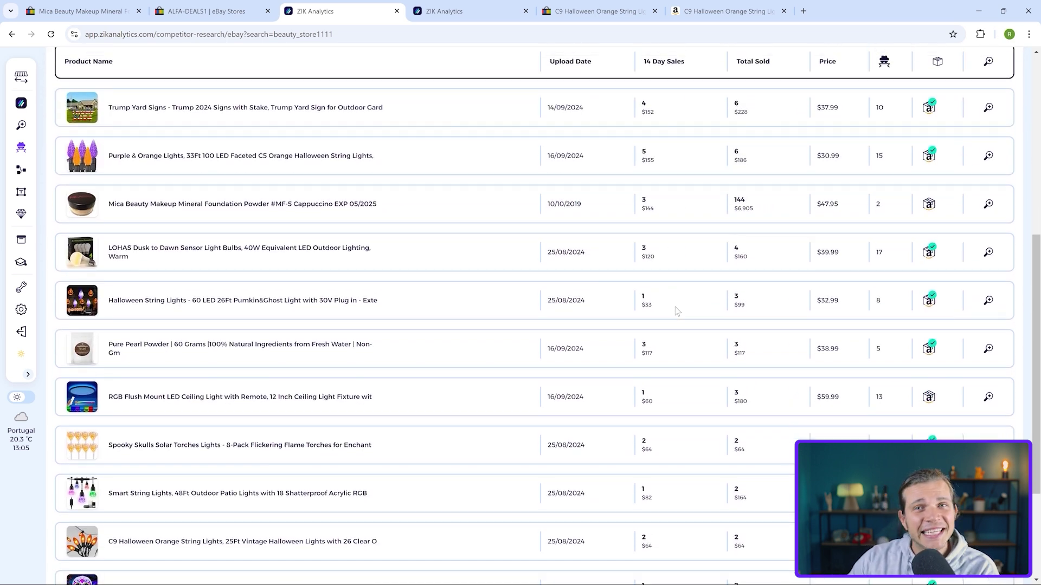
pyautogui.scroll(-1, 676, 312)
pyautogui.scroll(1, 677, 311)
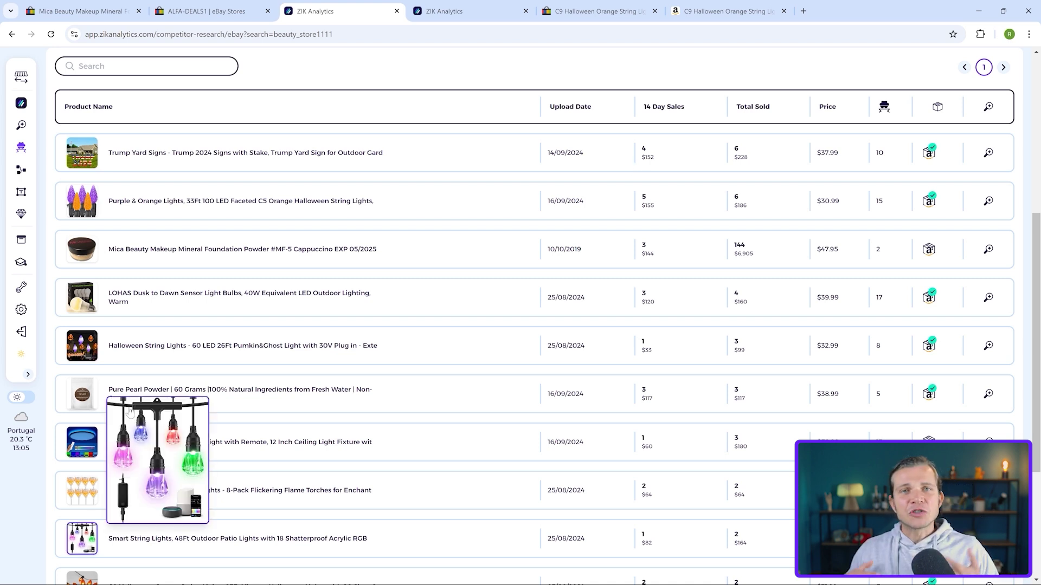
pyautogui.scroll(5, 244, 305)
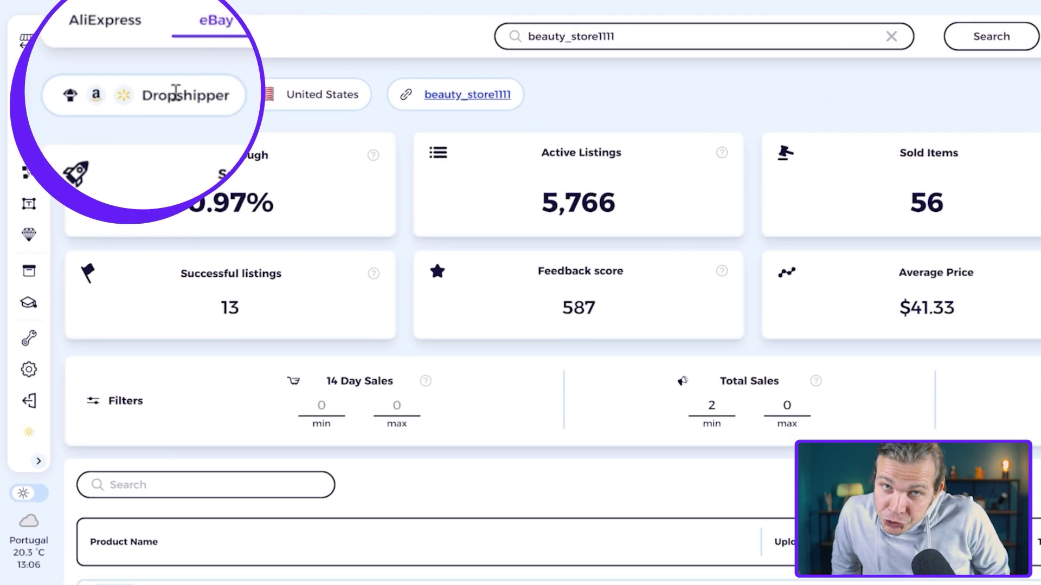
# - Point out the Dropshipper label and the count of 13 listed entries
pyautogui.moveTo(138, 96); pyautogui.dragTo(211, 97)
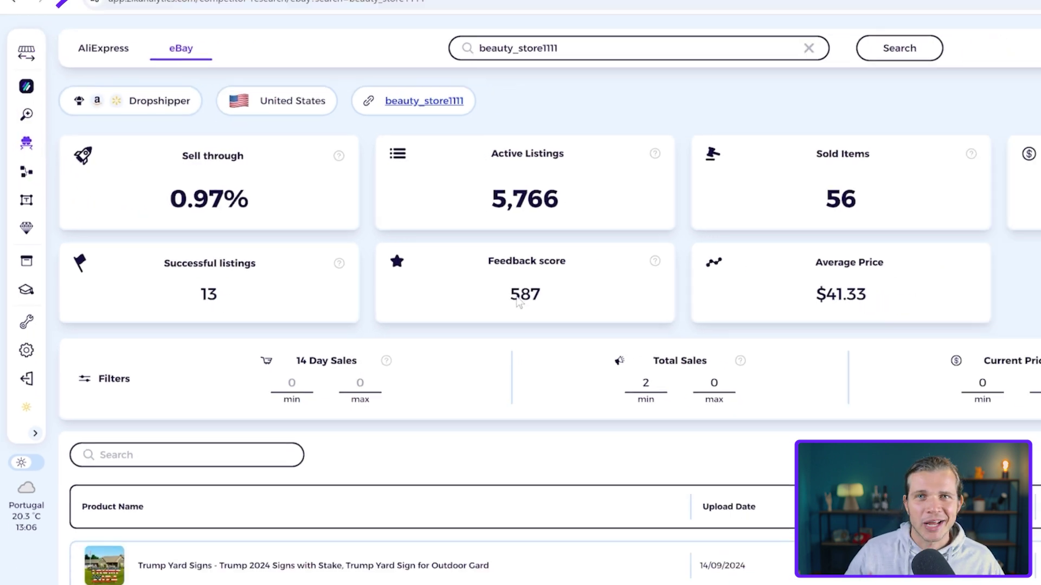
pyautogui.scroll(-3, 547, 400)
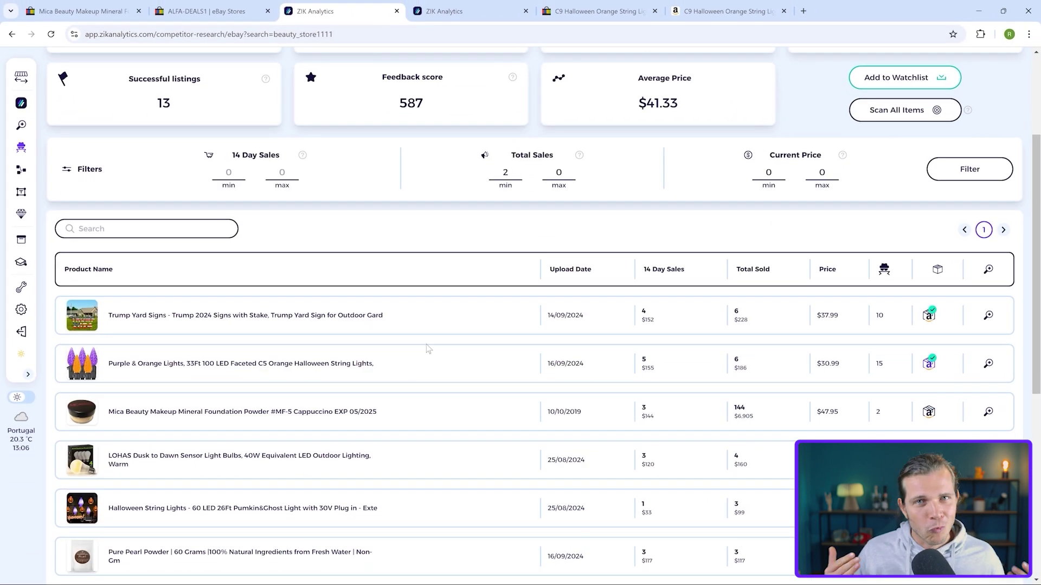
pyautogui.scroll(3, 542, 317)
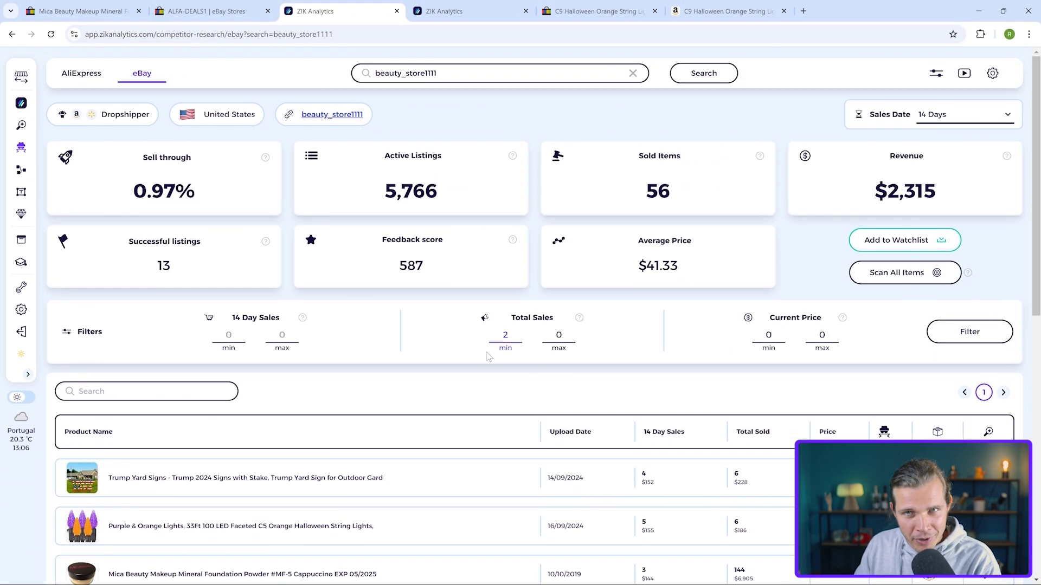
pyautogui.scroll(-8, 458, 298)
pyautogui.scroll(6, 457, 300)
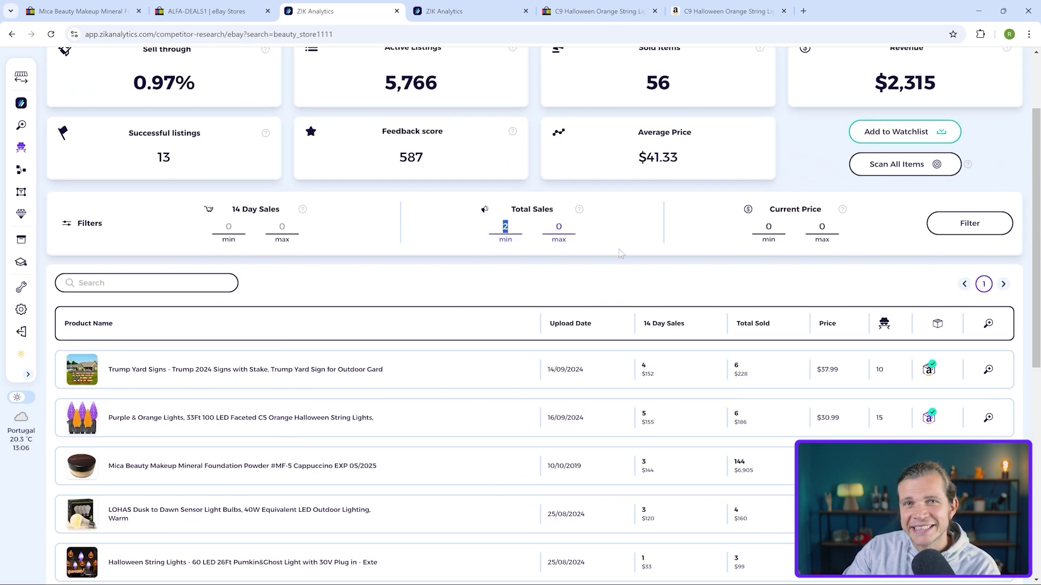
pyautogui.scroll(-10, 667, 263)
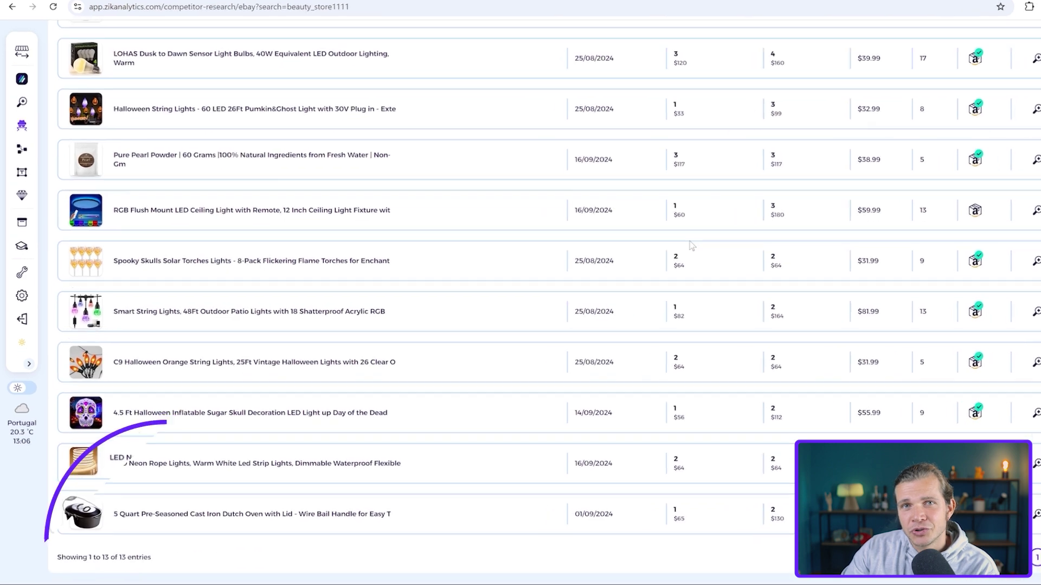
pyautogui.moveTo(151, 559); pyautogui.dragTo(90, 559)
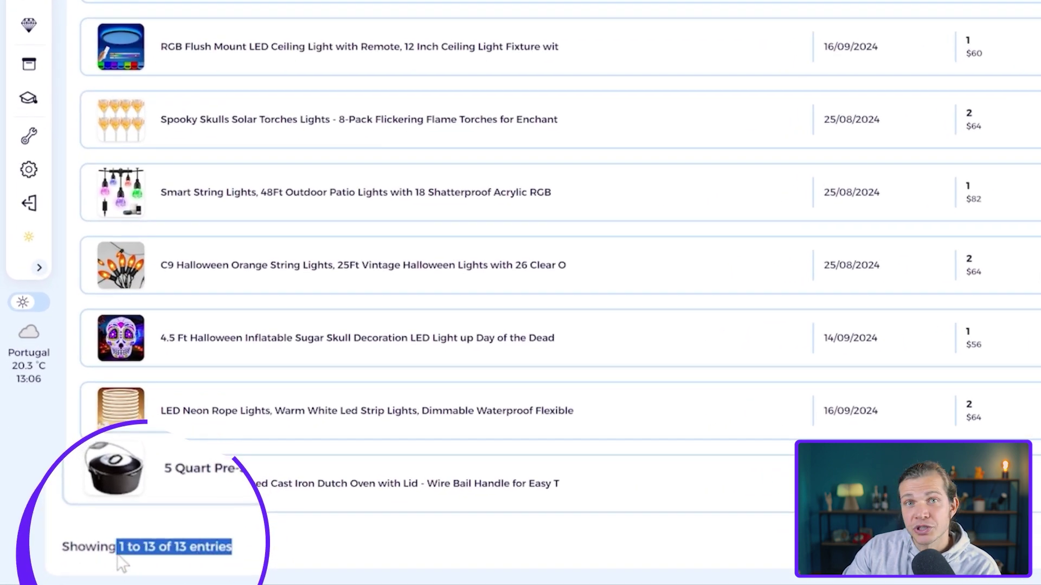
pyautogui.scroll(10, 315, 325)
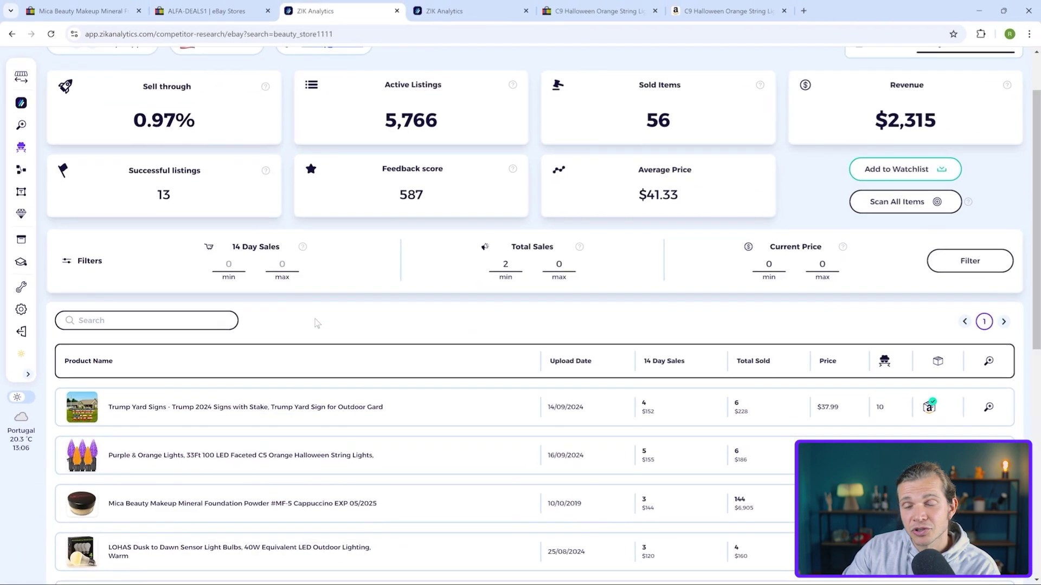
pyautogui.scroll(-6, 317, 324)
pyautogui.scroll(-3, 316, 322)
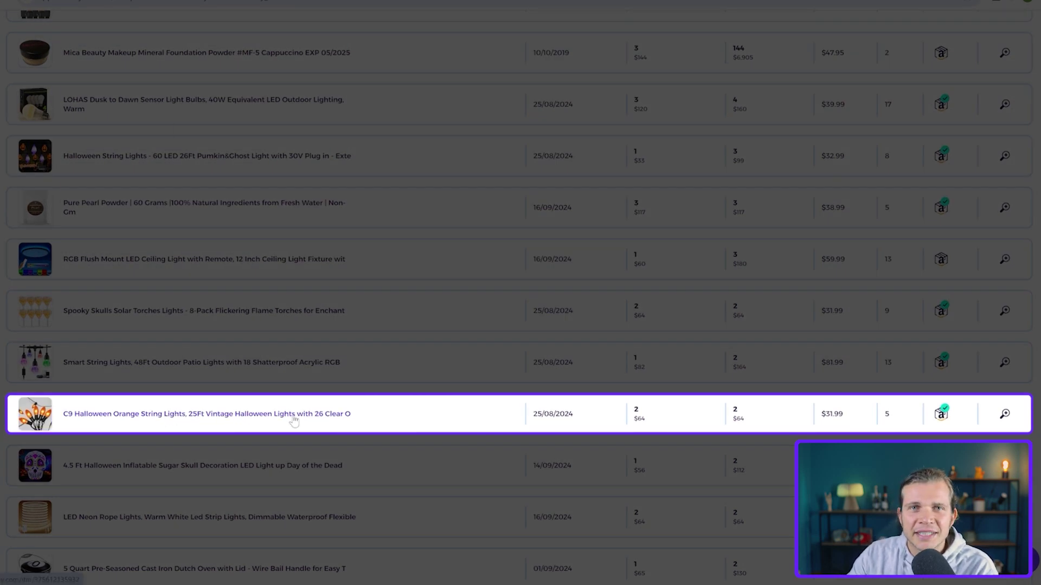
# - Highlight the C9 lights' 14-day sales of 2, revenue and $31.99 price
pyautogui.doubleClick(669, 413)
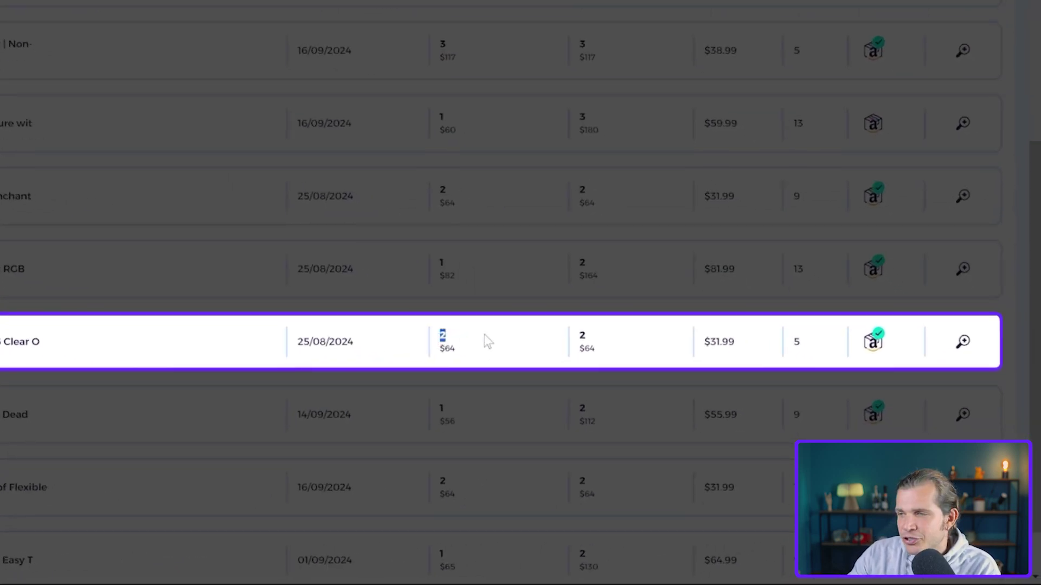
pyautogui.moveTo(591, 338); pyautogui.dragTo(699, 349)
pyautogui.click(726, 339)
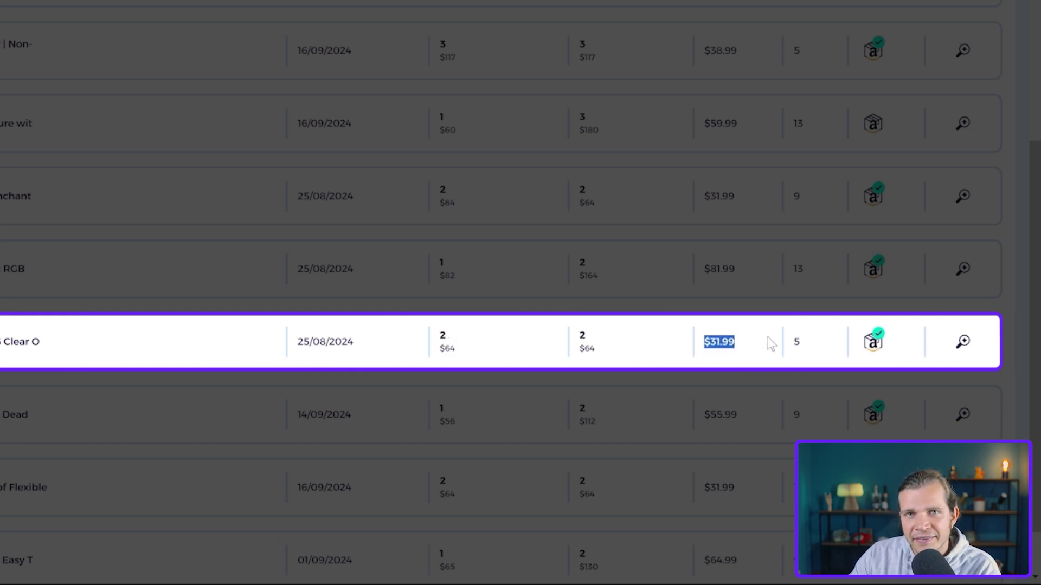
pyautogui.click(803, 350)
pyautogui.moveTo(791, 344); pyautogui.dragTo(704, 342)
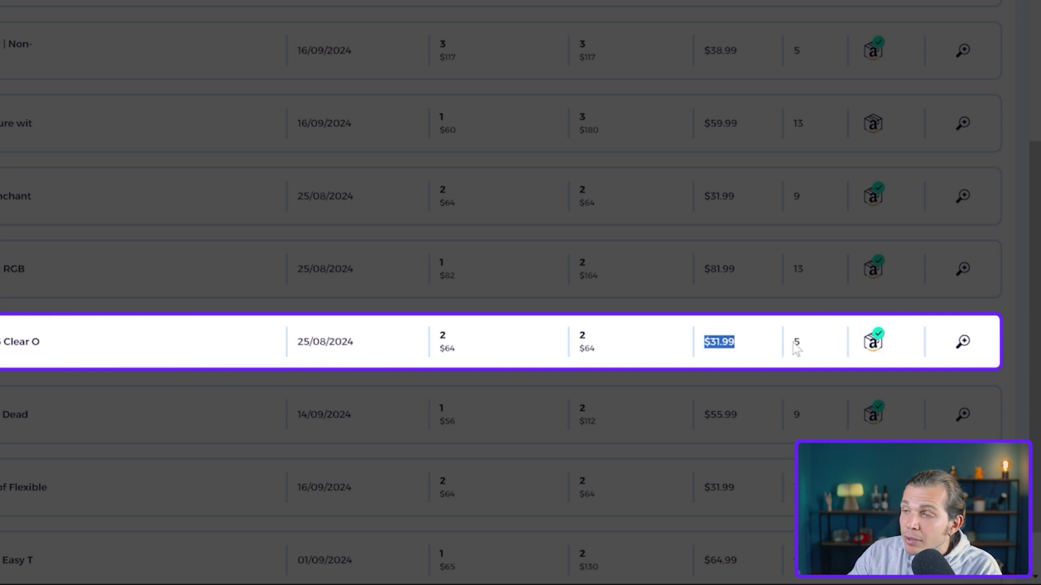
pyautogui.click(802, 350)
pyautogui.doubleClick(796, 343)
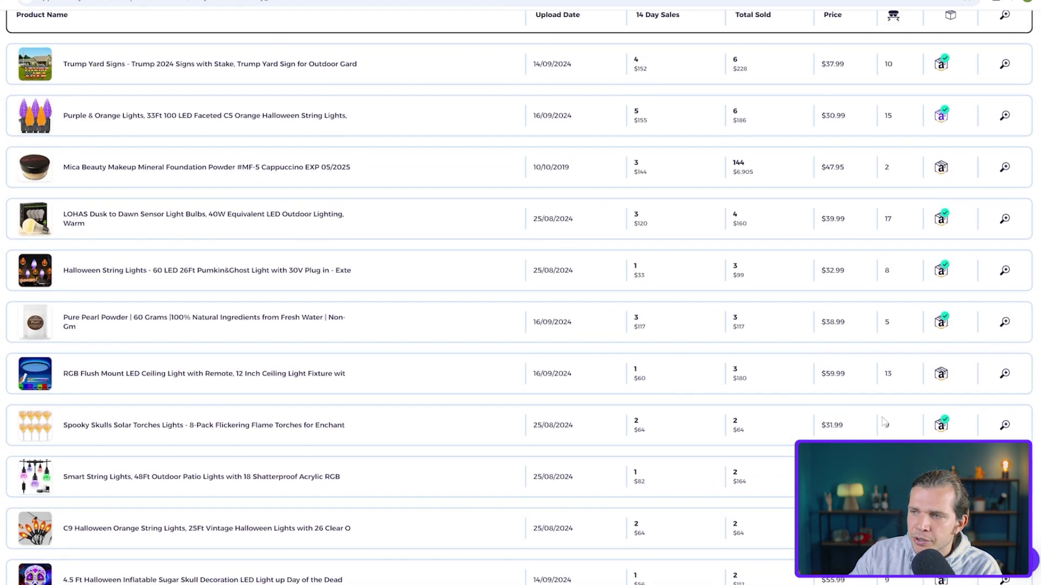
# - Open the C9 Halloween Orange String Lights listing on eBay from the table
pyautogui.scroll(3, 685, 259)
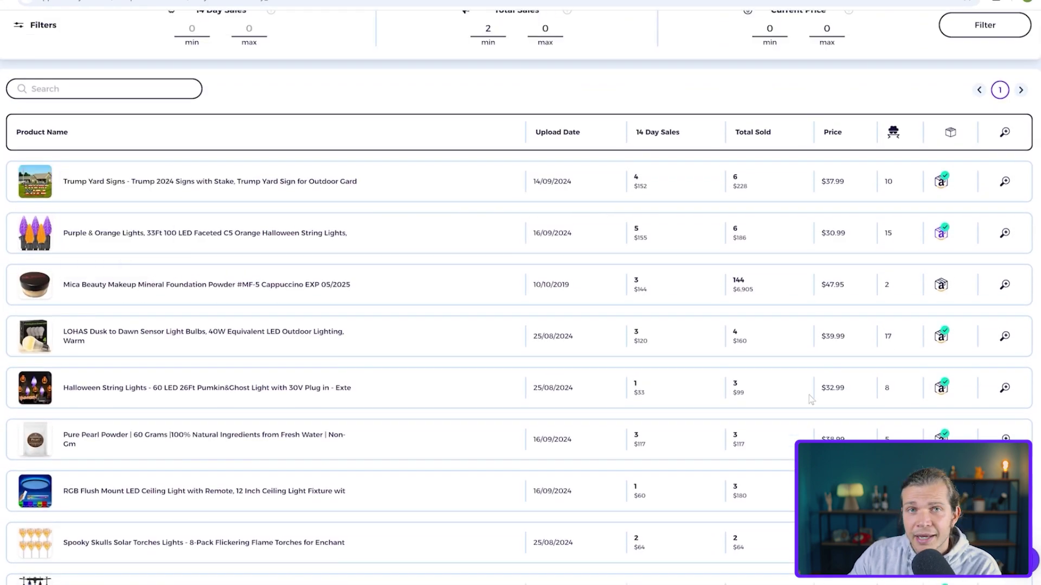
pyautogui.scroll(-5, 657, 272)
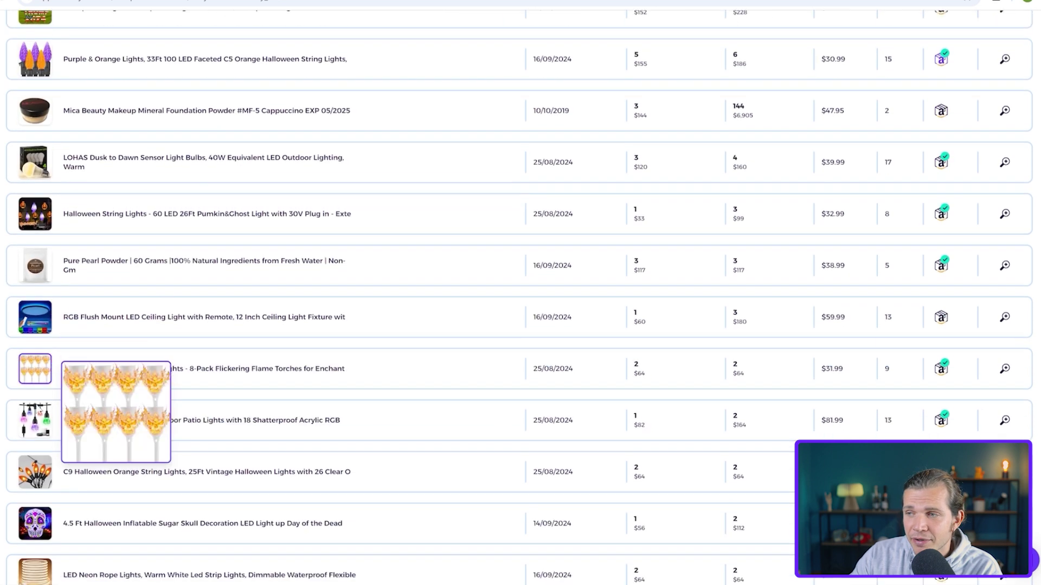
pyautogui.scroll(-1, 35, 304)
pyautogui.scroll(1, 35, 293)
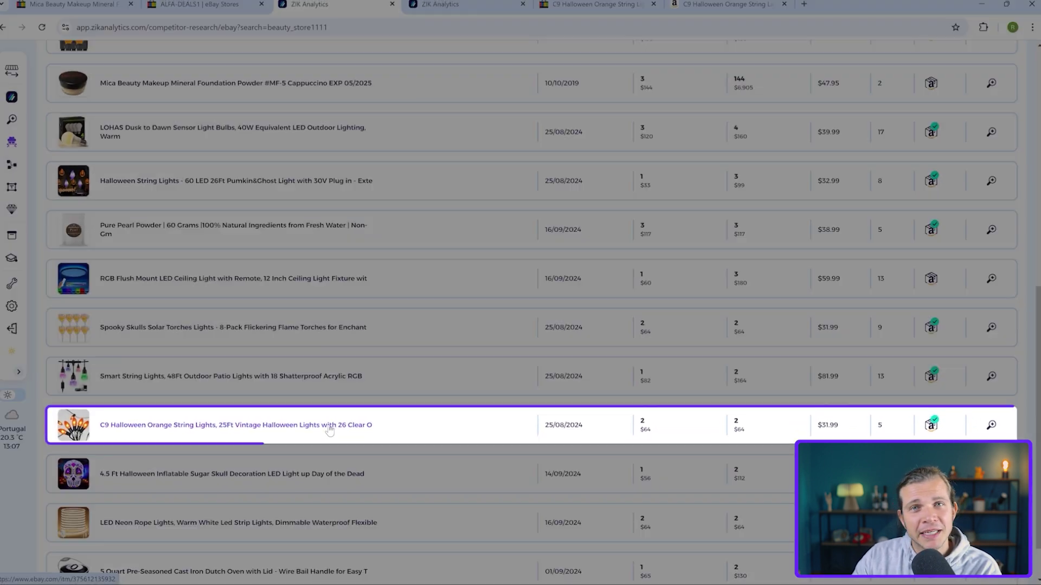
pyautogui.click(305, 417)
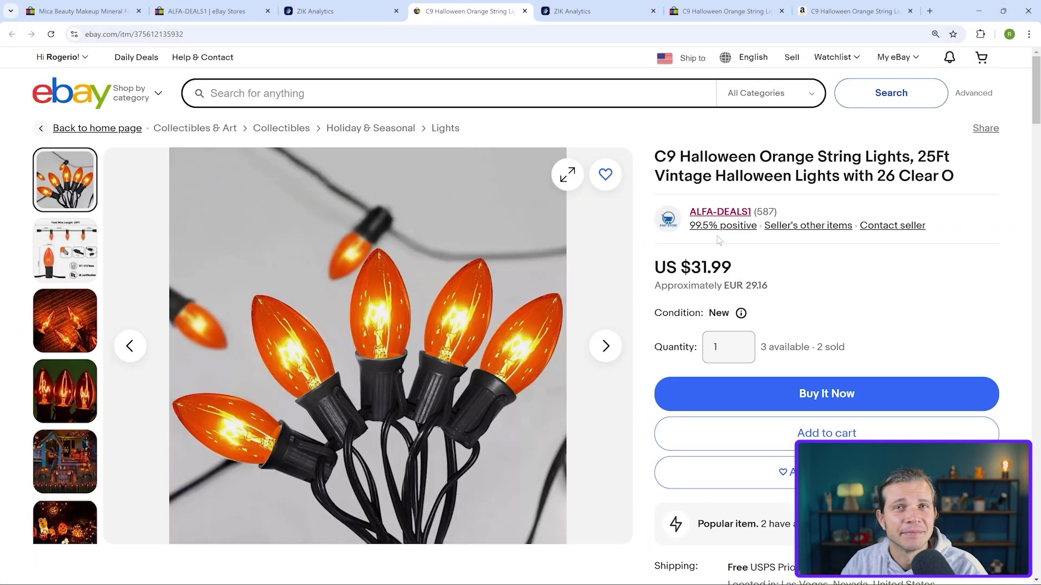
# - Scroll the C9 lights eBay listing to review its US $31.99 price and 2 sold
pyautogui.scroll(-1, 873, 237)
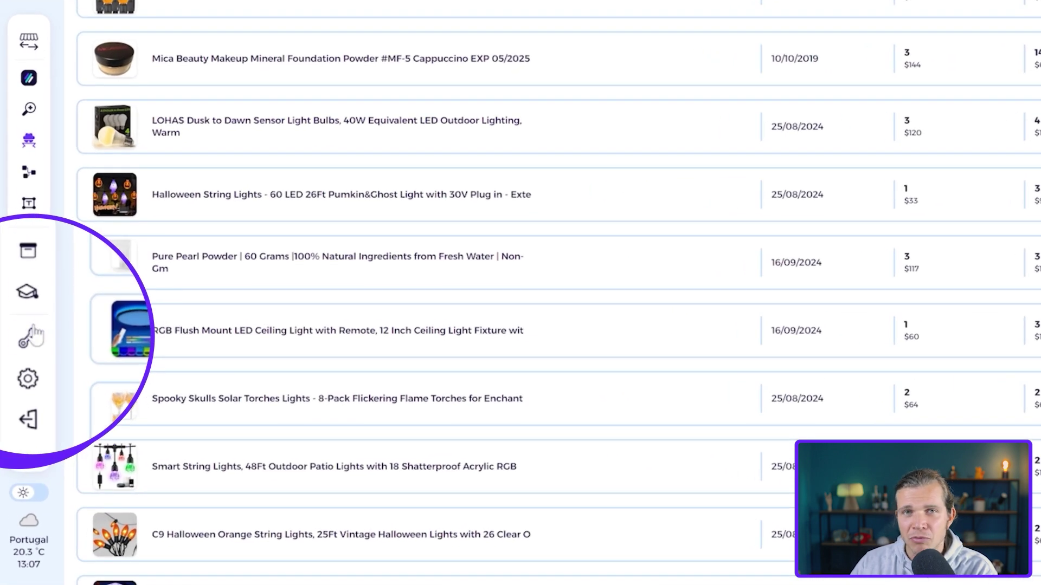
# - Apply Quick Settings eBay, United States, amazon.com, 12%, and scroll to the C9 row
pyautogui.click(32, 342)
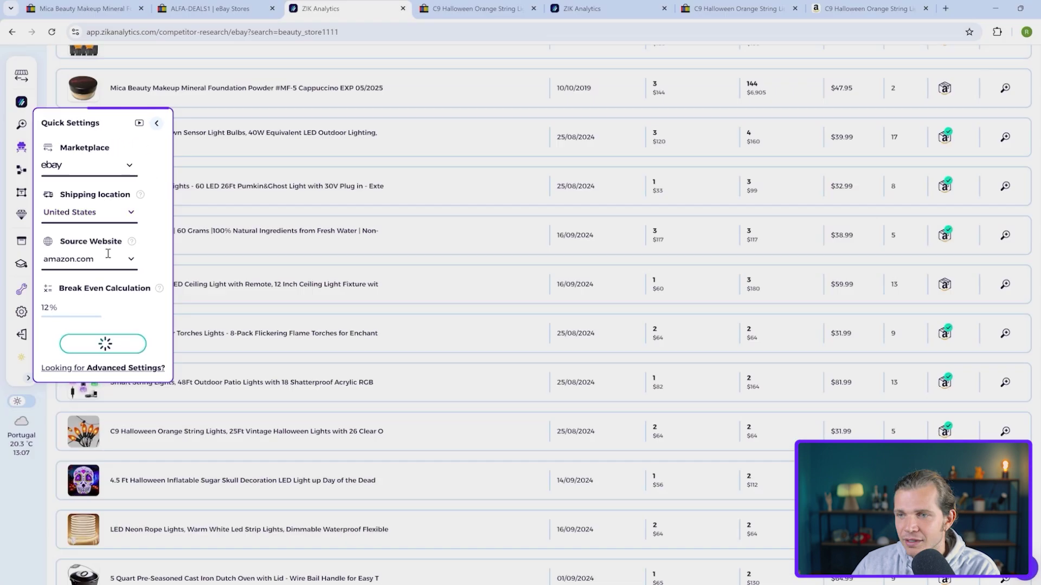
pyautogui.click(142, 413)
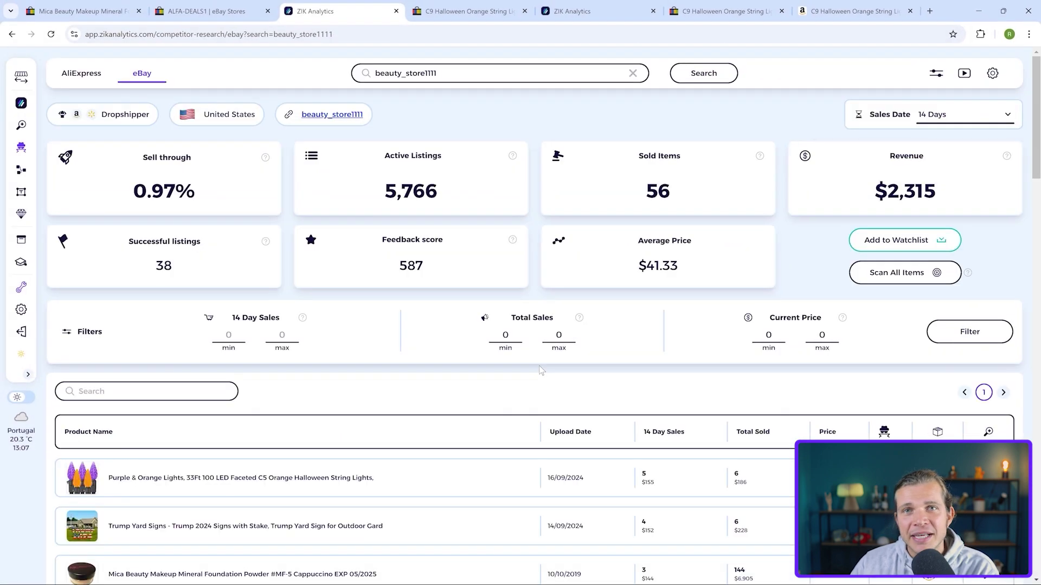
pyautogui.scroll(-4, 540, 370)
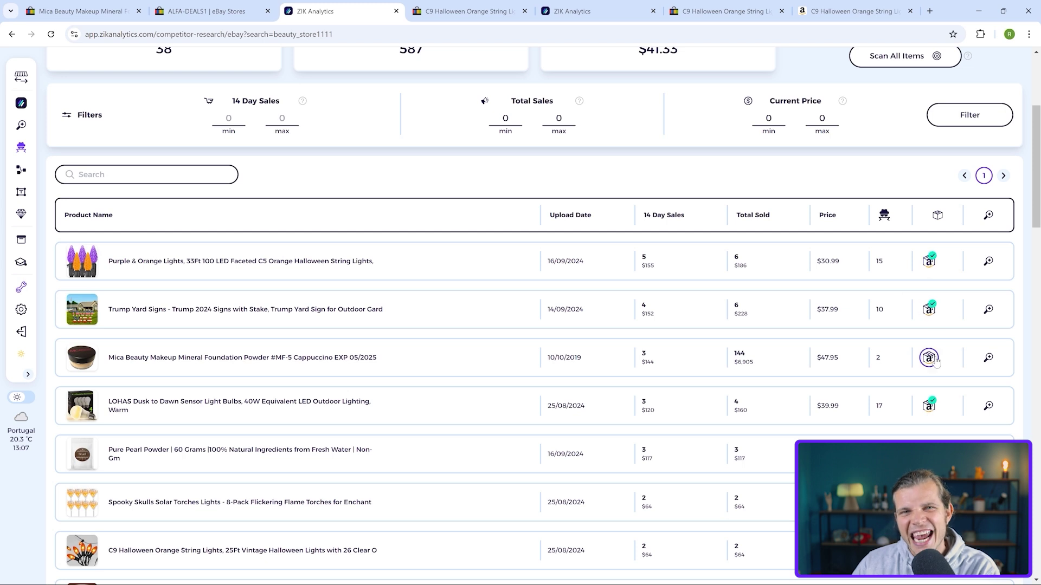
pyautogui.scroll(-4, 931, 358)
pyautogui.scroll(-5, 933, 408)
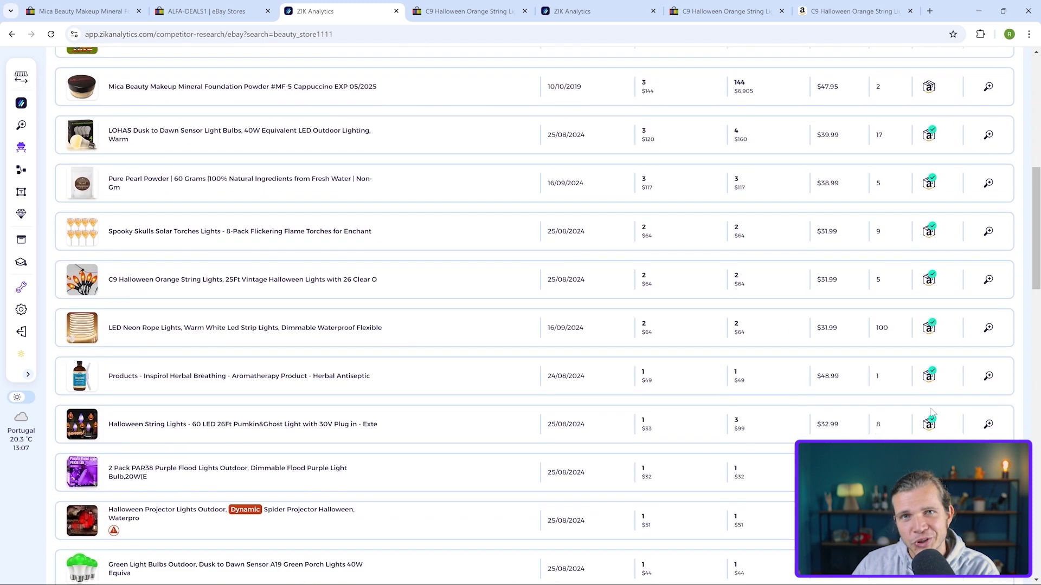
pyautogui.scroll(3, 931, 432)
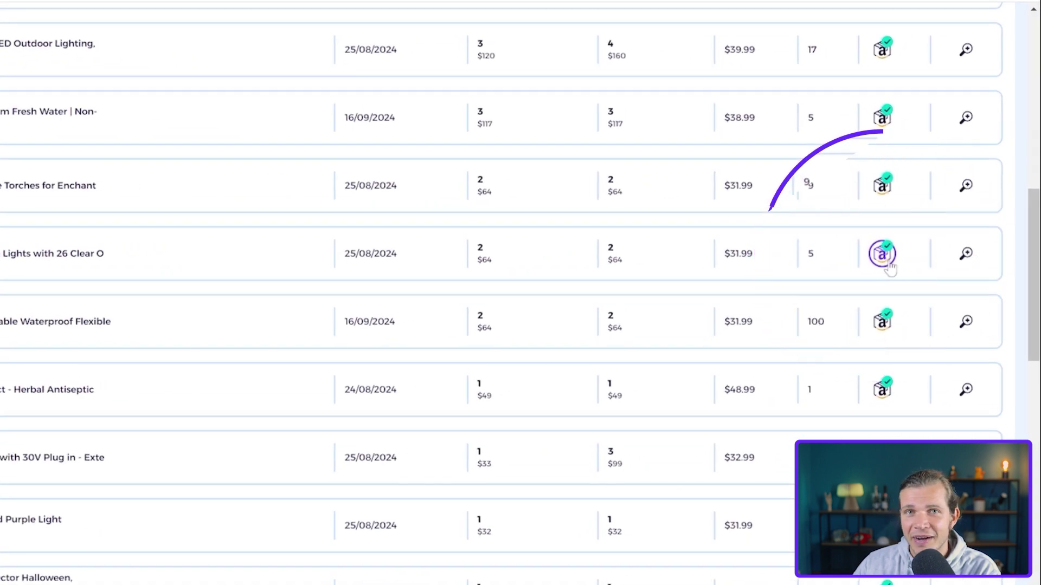
# - Show the C9 lights' Amazon match, highlight its $7.86 profit at $19.99, and open the Amazon product page
pyautogui.click(886, 260)
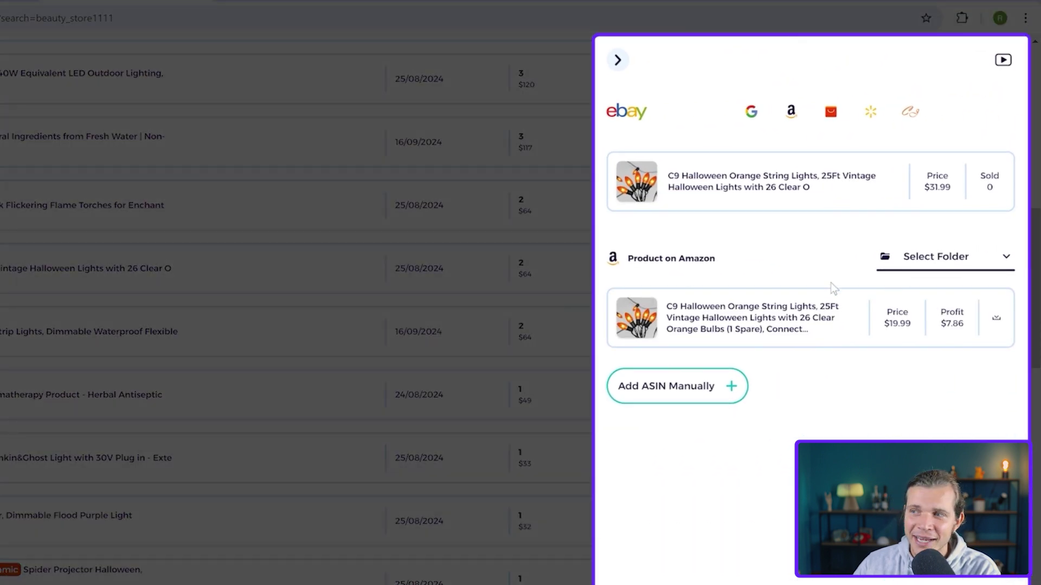
pyautogui.moveTo(942, 314); pyautogui.dragTo(964, 332)
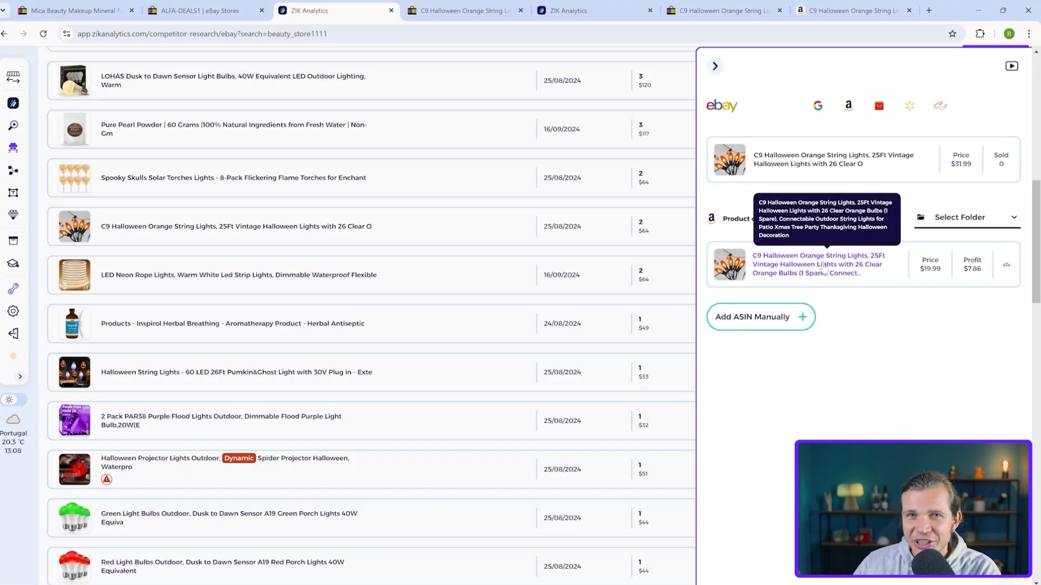
pyautogui.click(753, 319)
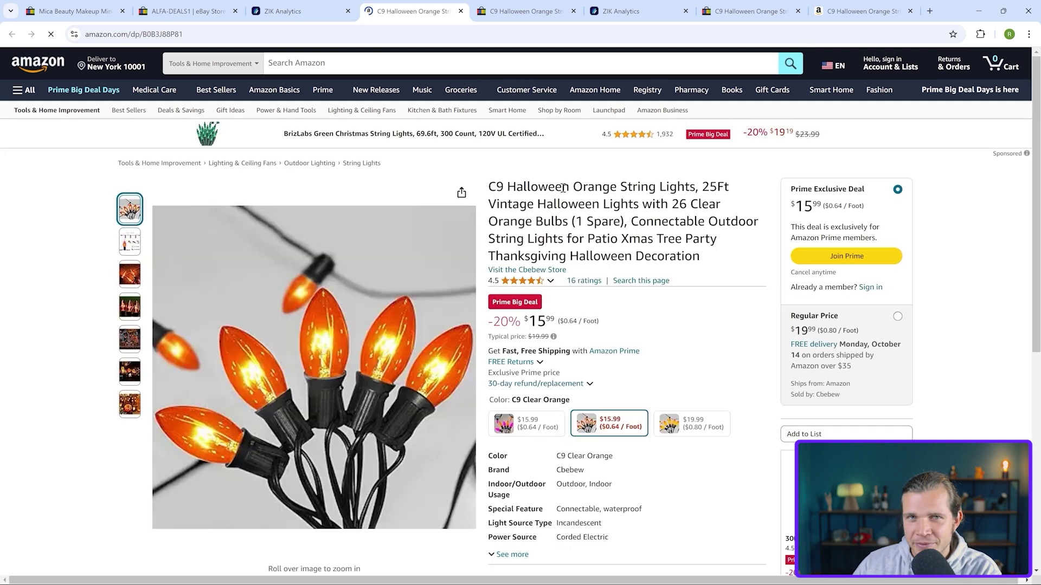
# - Compare the Amazon C9 lights' $19.99 typical and $15.99 deal prices against the eBay listing's $31.99
pyautogui.scroll(-2, 564, 187)
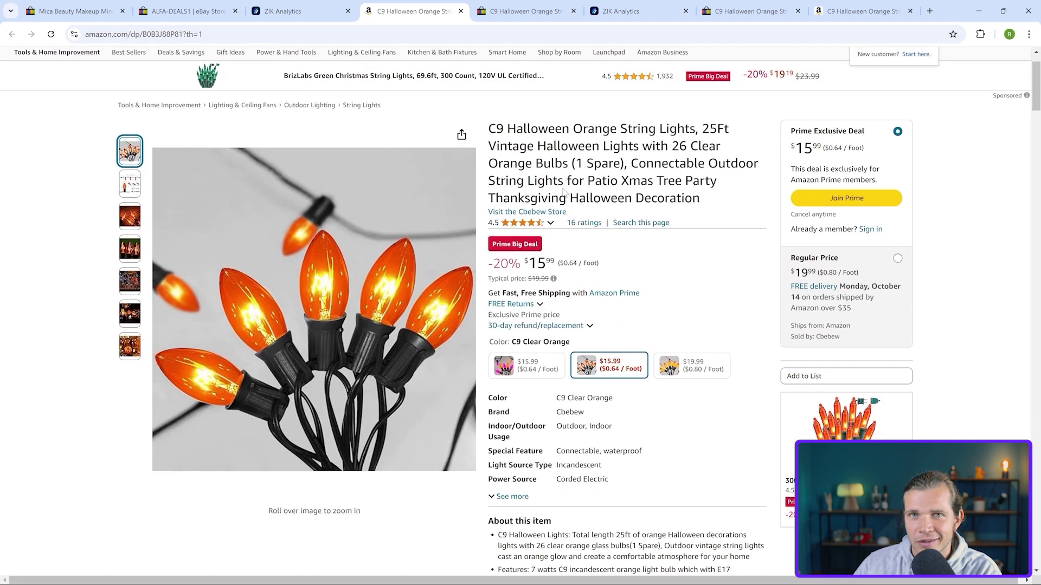
pyautogui.scroll(1, 564, 192)
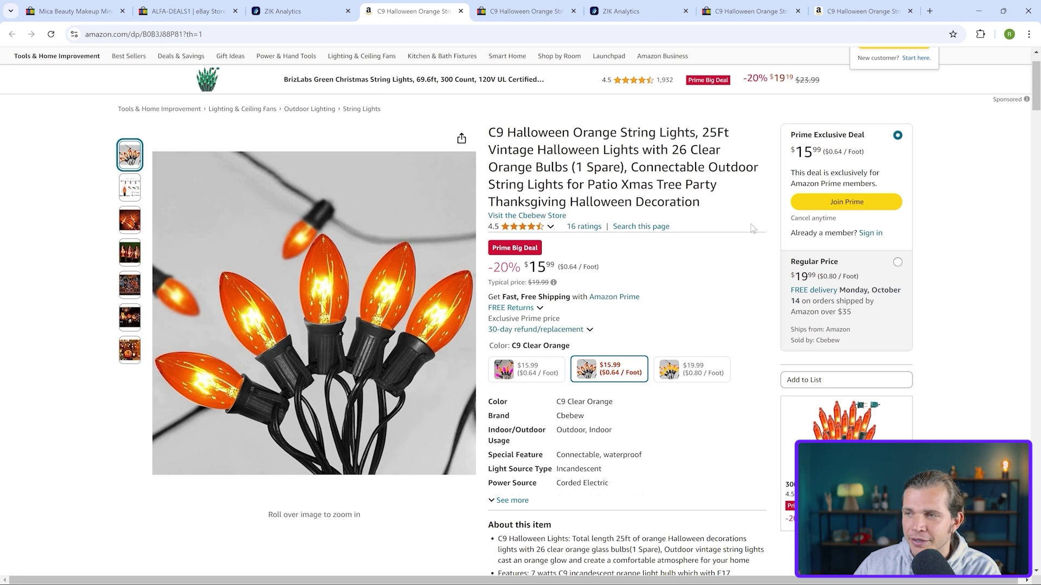
pyautogui.click(514, 12)
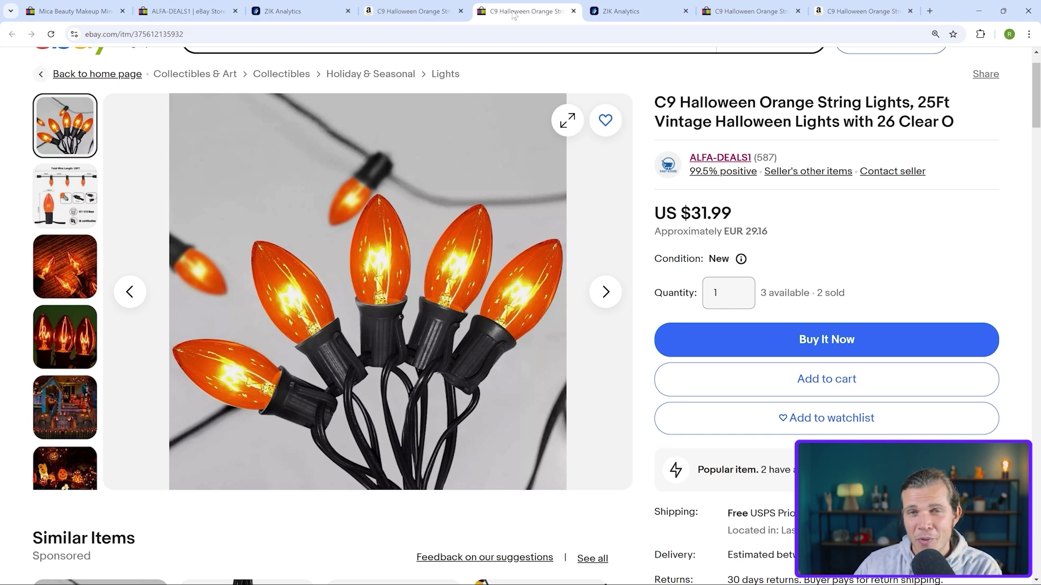
pyautogui.click(422, 13)
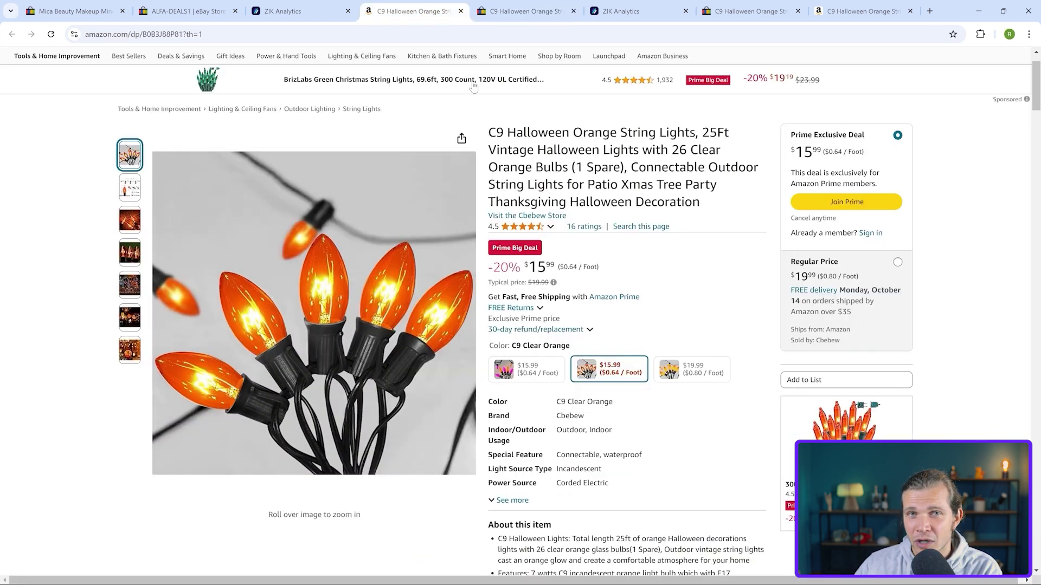
pyautogui.moveTo(539, 286); pyautogui.dragTo(578, 291)
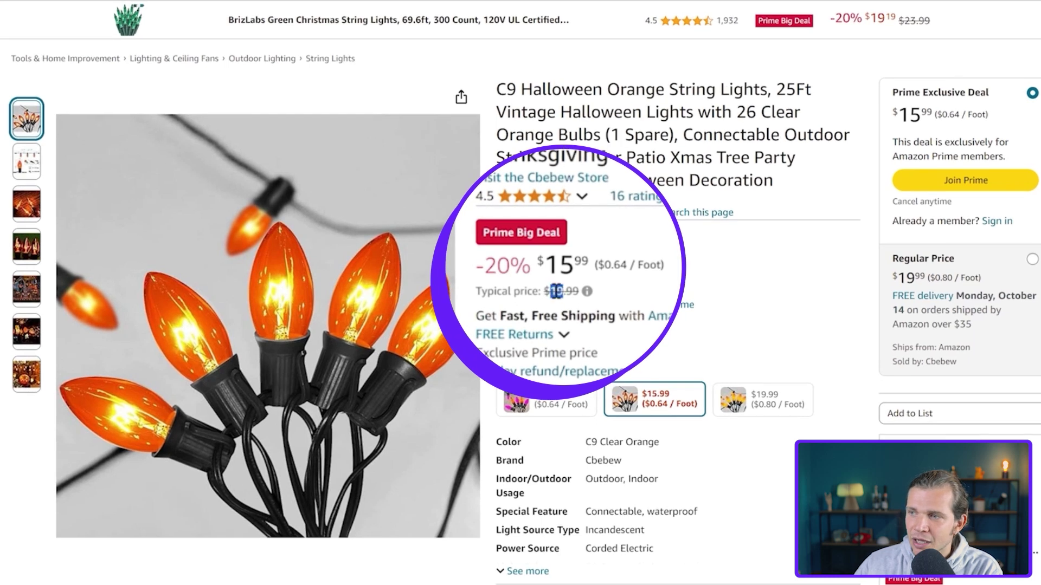
pyautogui.click(577, 293)
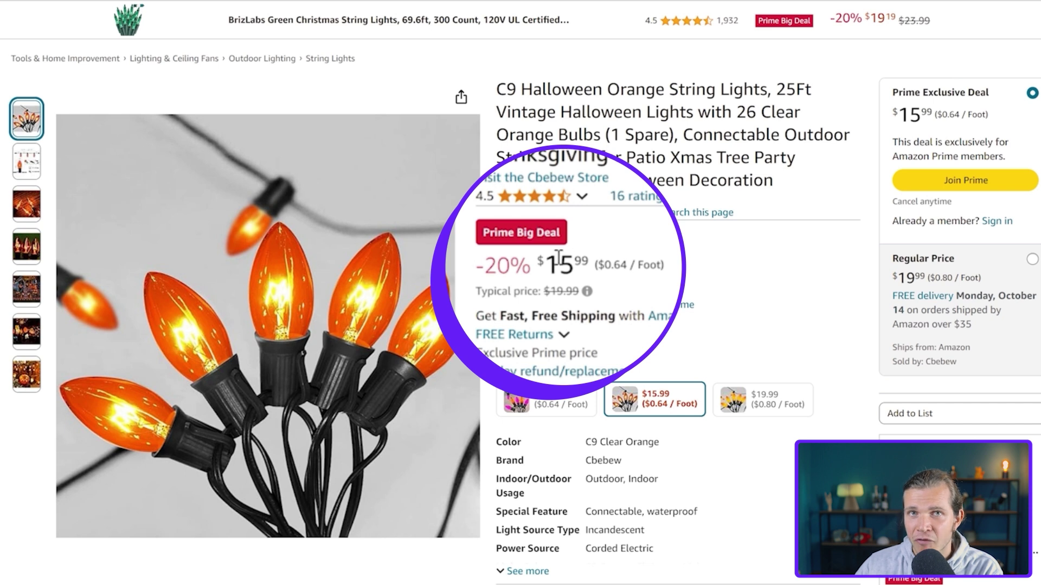
pyautogui.moveTo(569, 269); pyautogui.dragTo(584, 264)
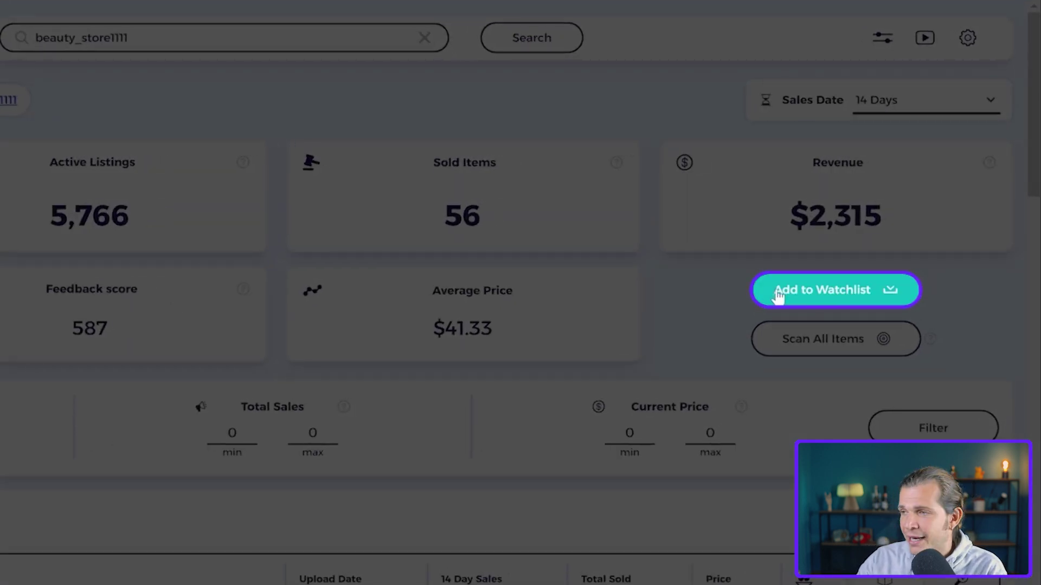
# - Add beauty_store1111 to the Watchlist with the comment 'Good competitor Amazon' and save the competitor
pyautogui.click(867, 298)
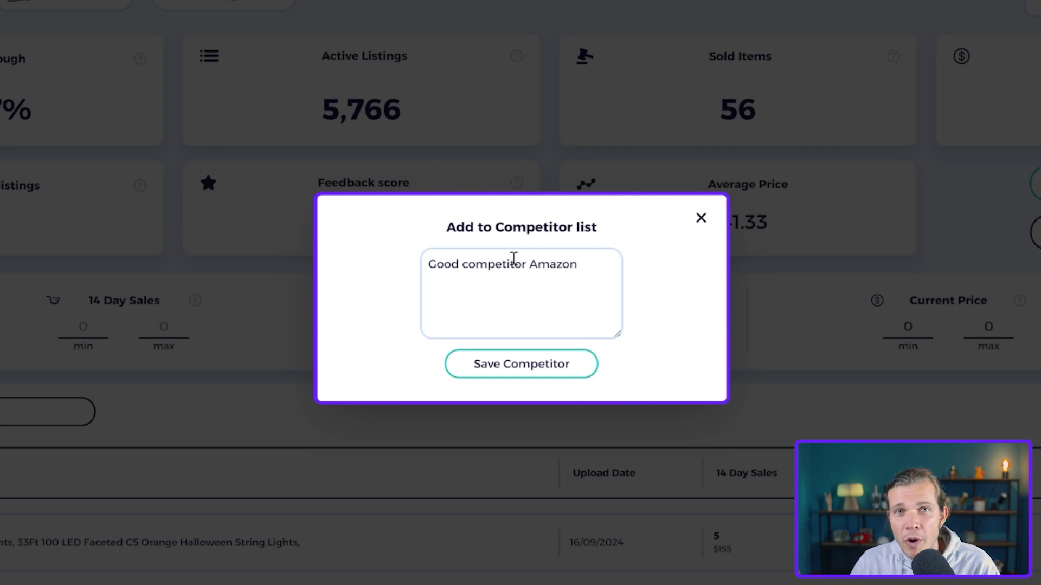
pyautogui.tripleClick(580, 226)
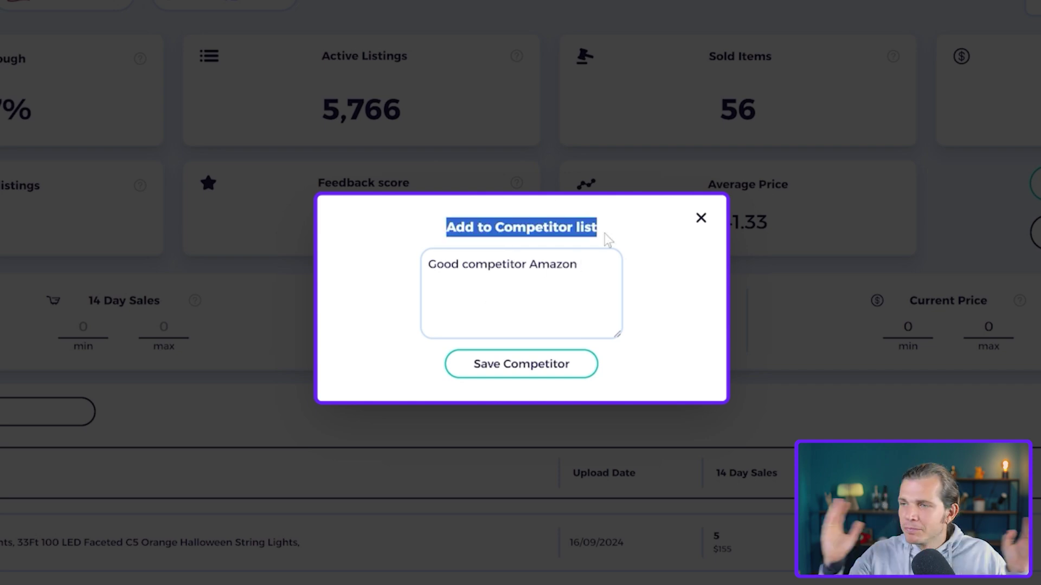
pyautogui.click(525, 319)
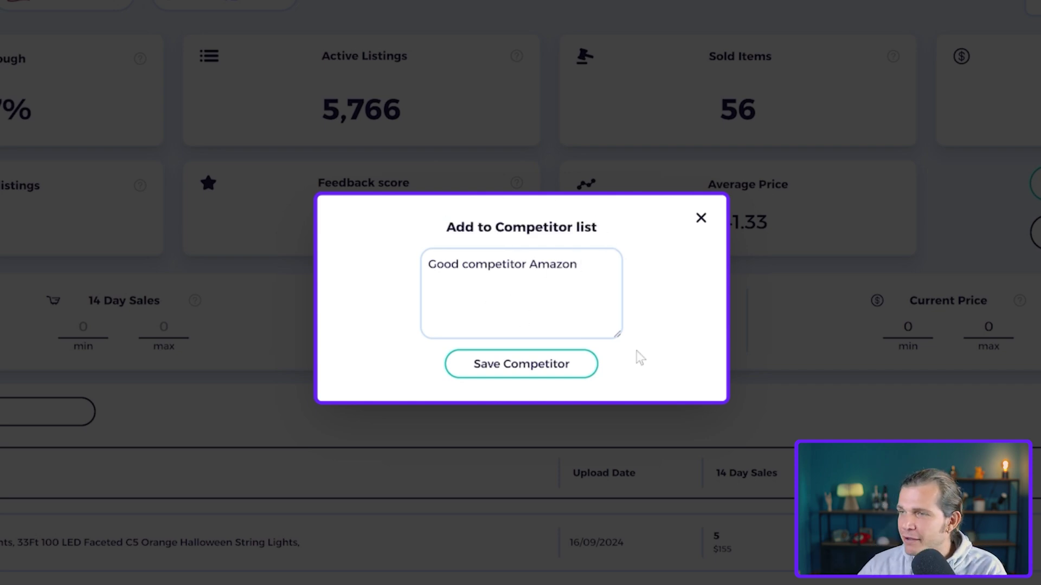
pyautogui.click(544, 365)
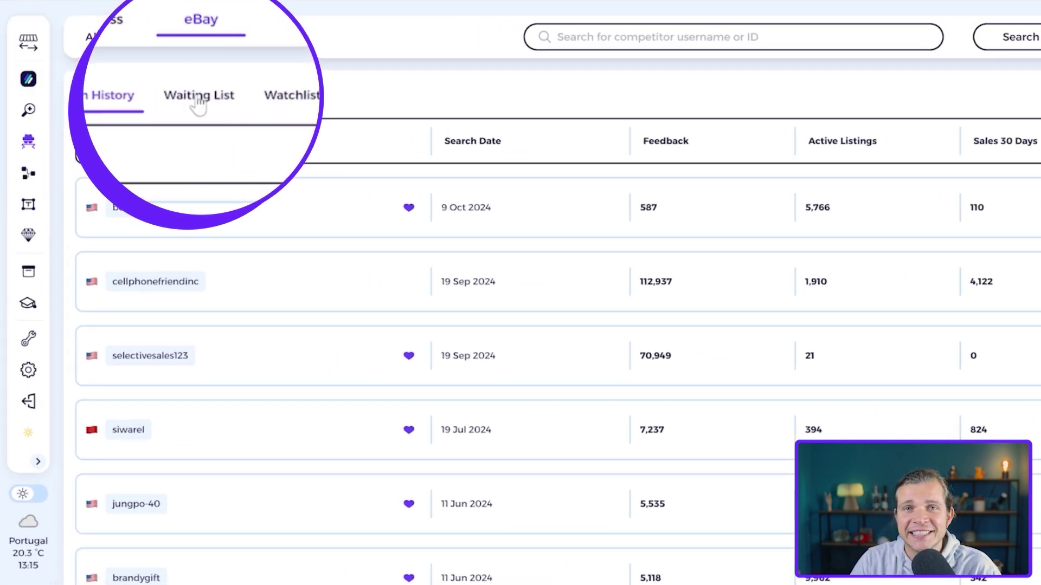
pyautogui.click(199, 103)
pyautogui.click(255, 104)
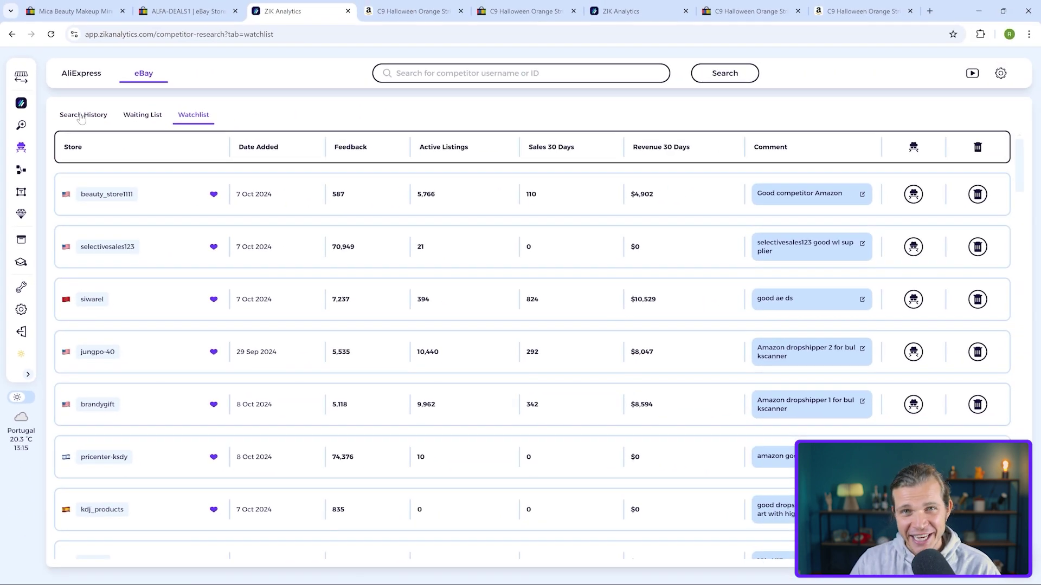
pyautogui.click(81, 116)
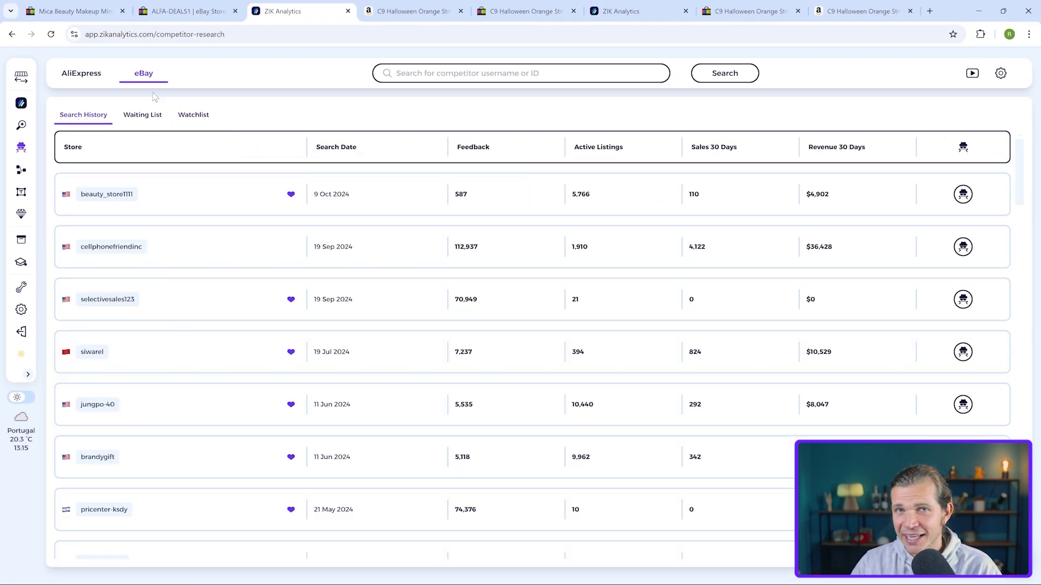